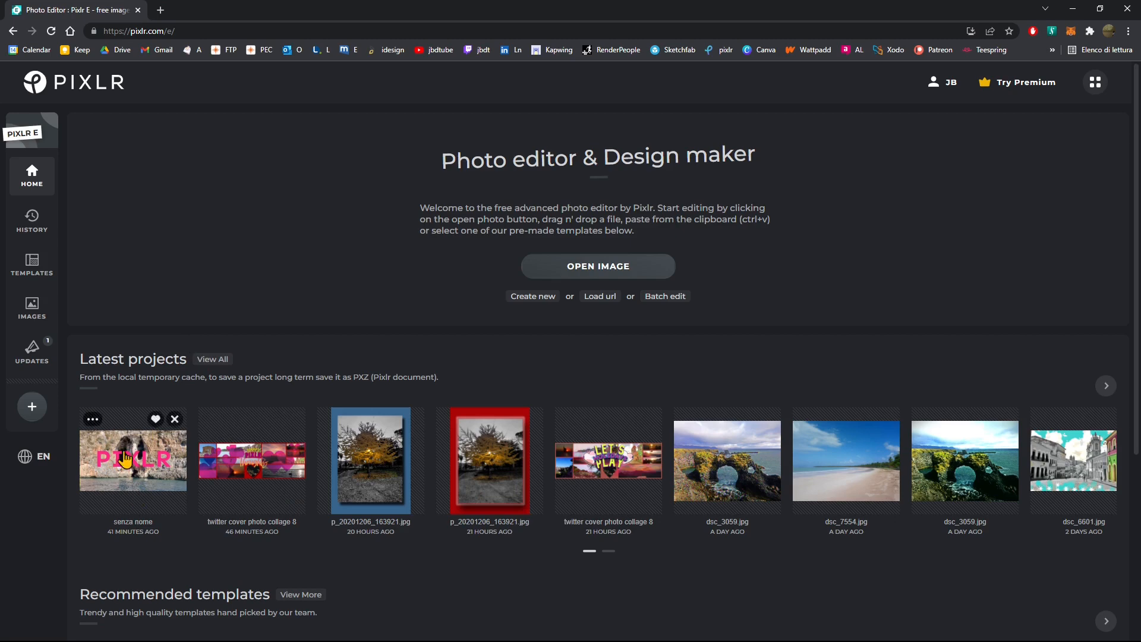
Step: Open the recent project "twitter cover photo collage 8" and preview the Rise page animation
left_click(285, 475)
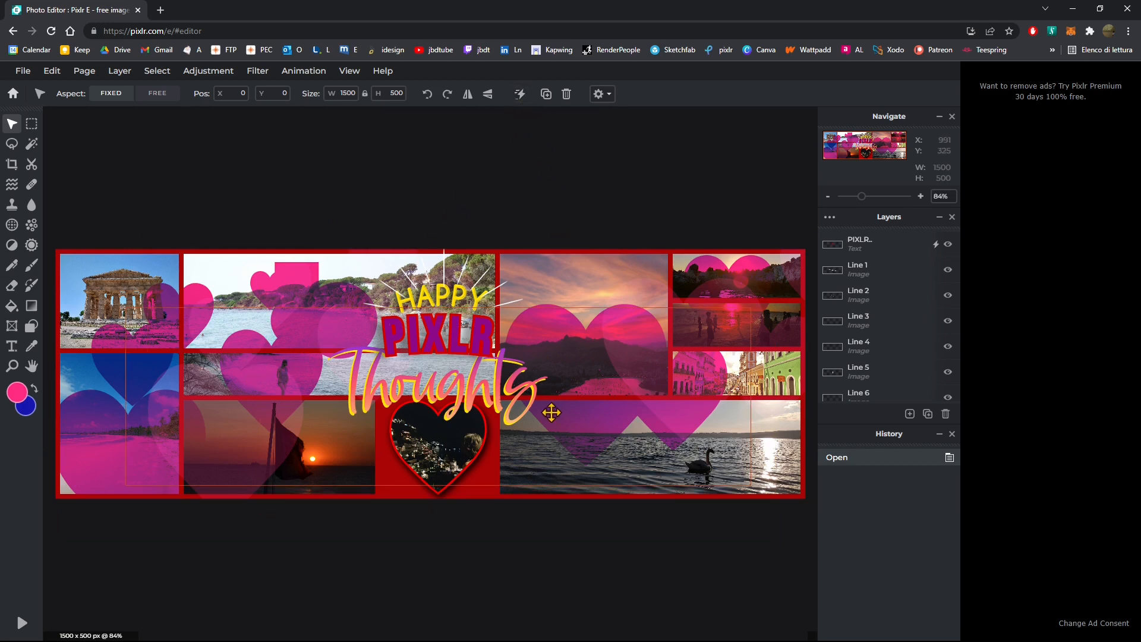
left_click(519, 102)
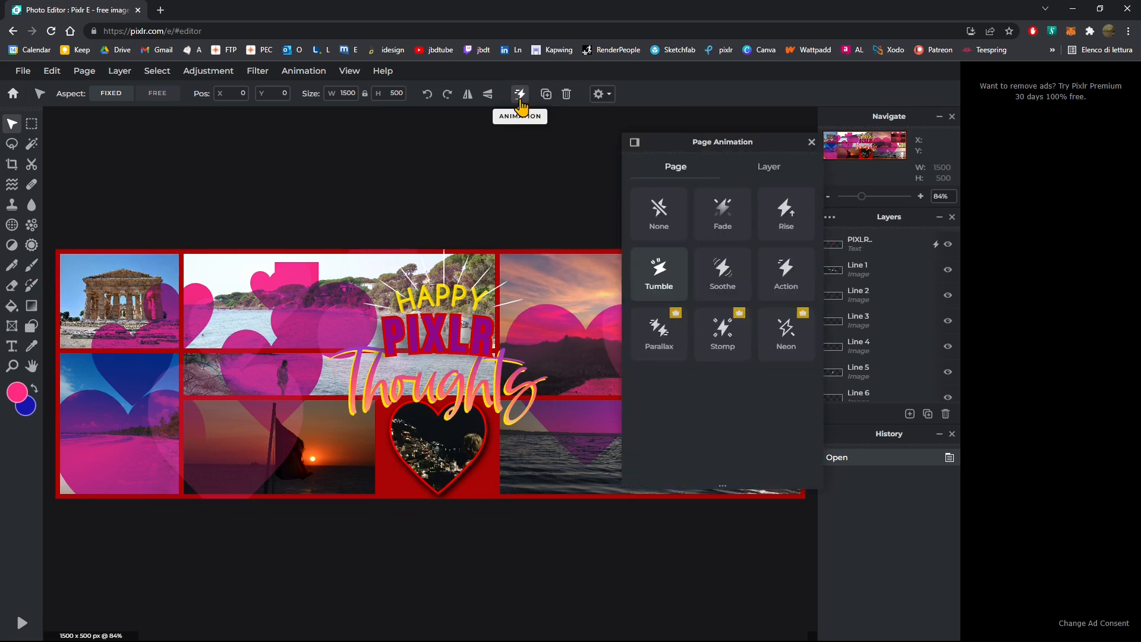
left_click(786, 226)
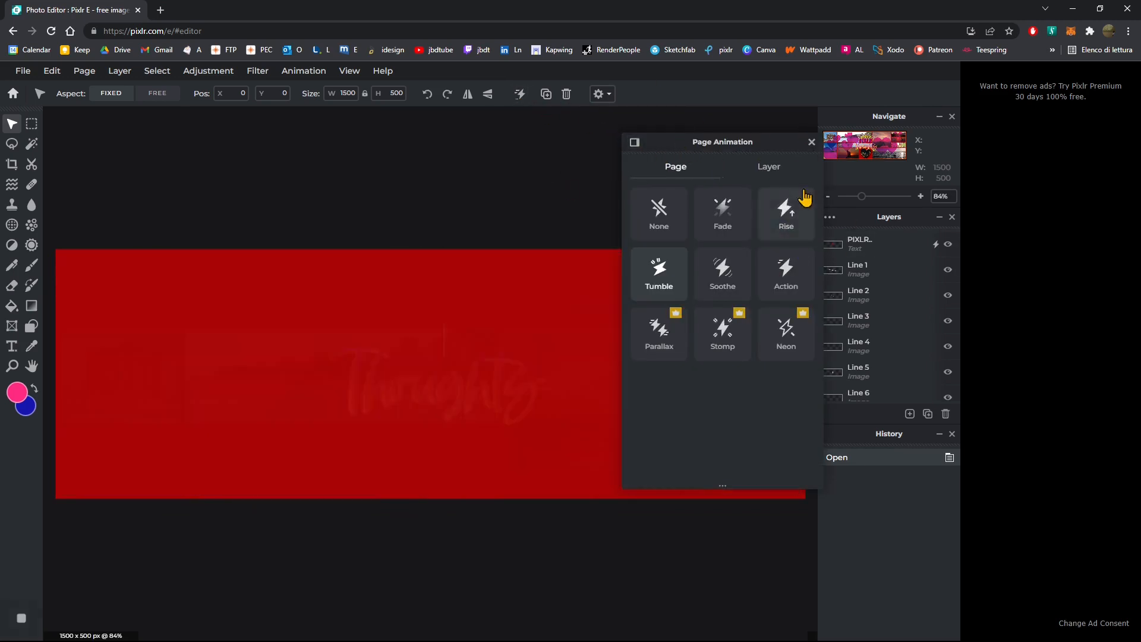
left_click(810, 141)
Step: Reopen the page animation settings and dock them beside the canvas
left_click(300, 70)
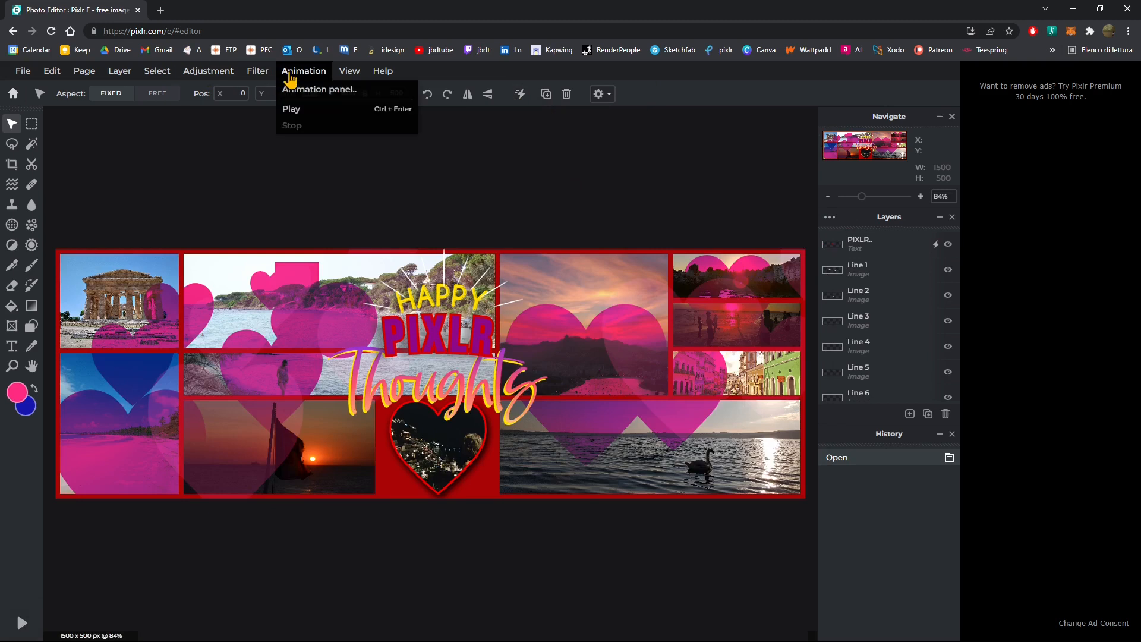
left_click(321, 92)
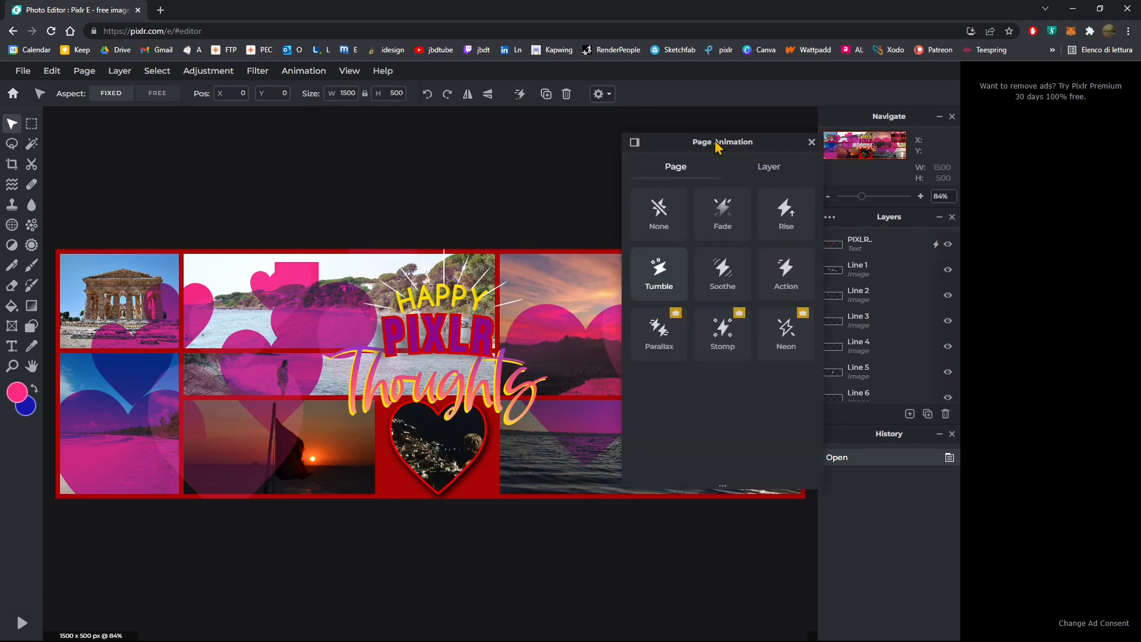
left_click_drag(710, 146, 691, 153)
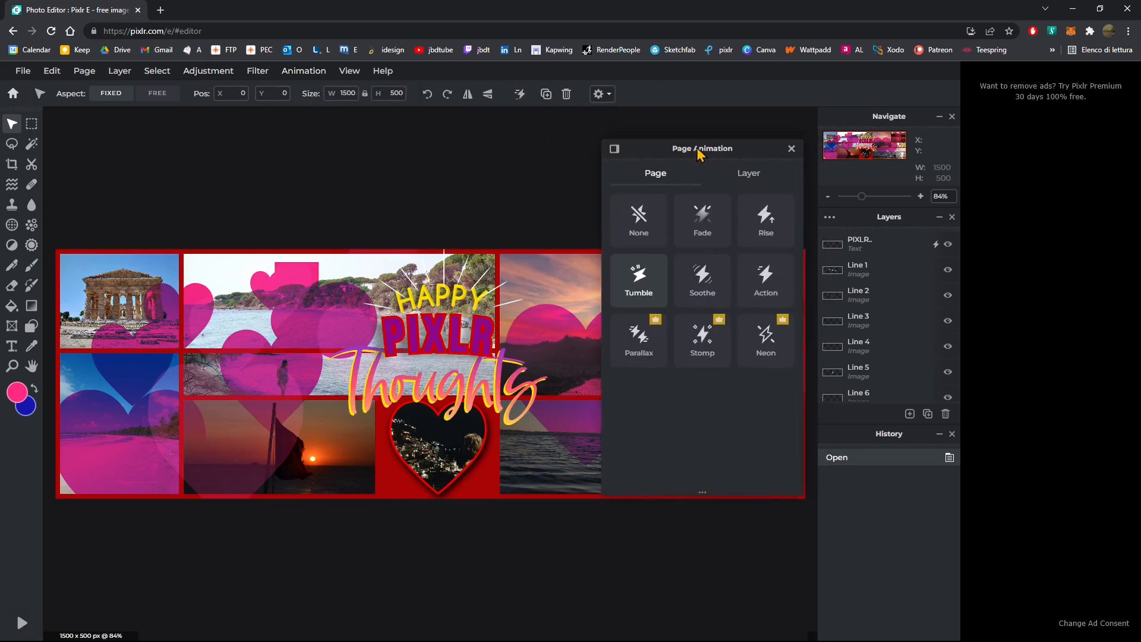
left_click(614, 149)
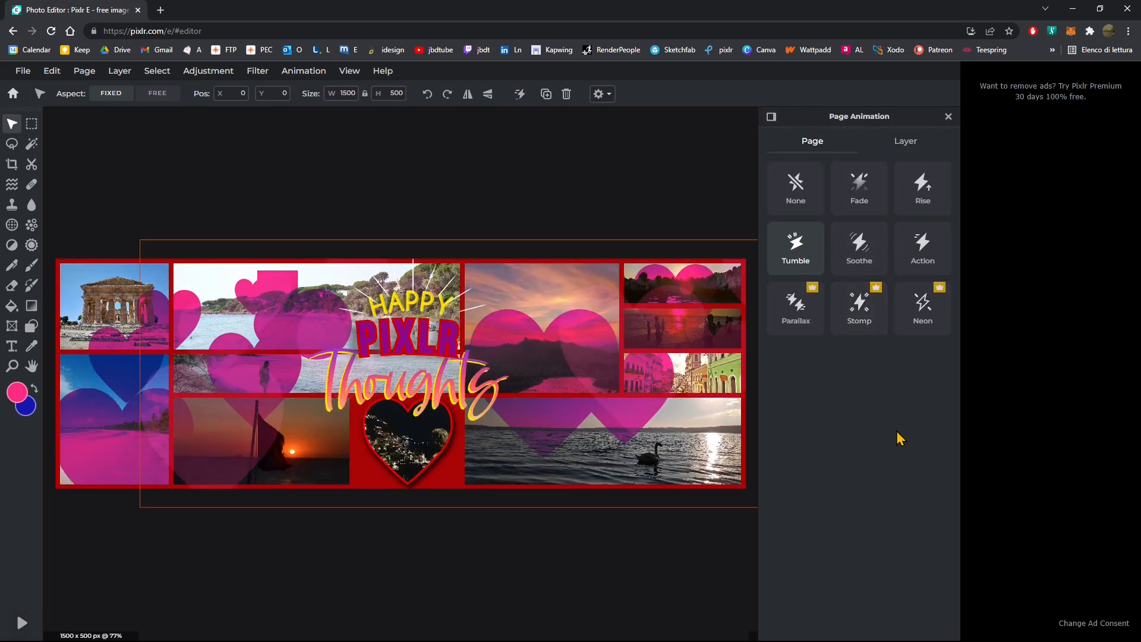
Step: Preview the available page animations, apply Soothe to the whole page, and close the animation settings
left_click(865, 240)
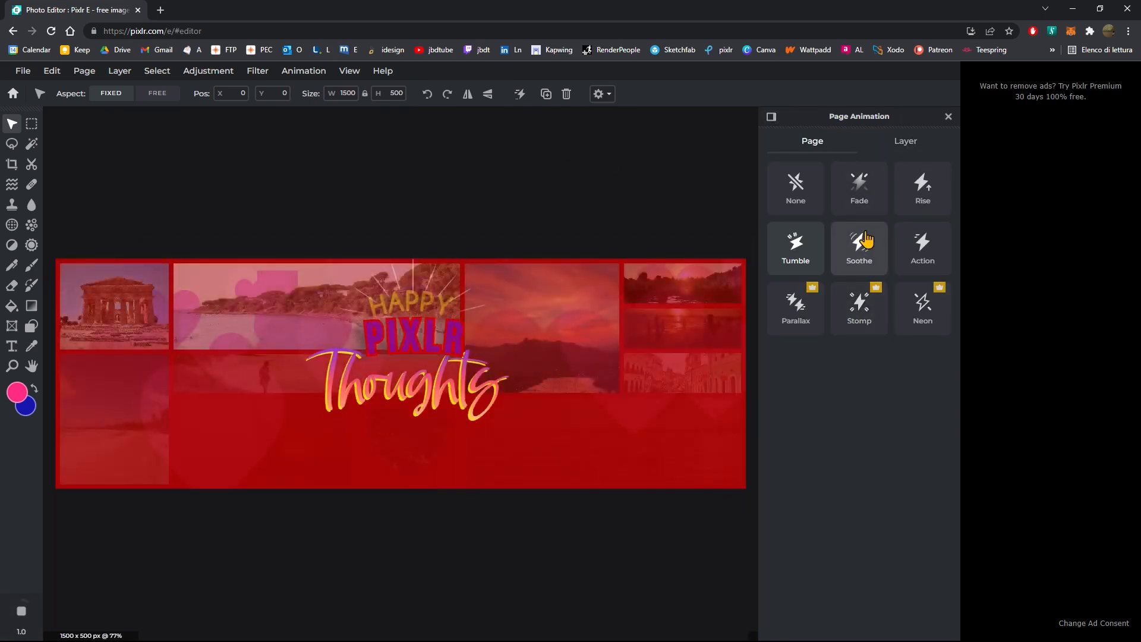
left_click(795, 265)
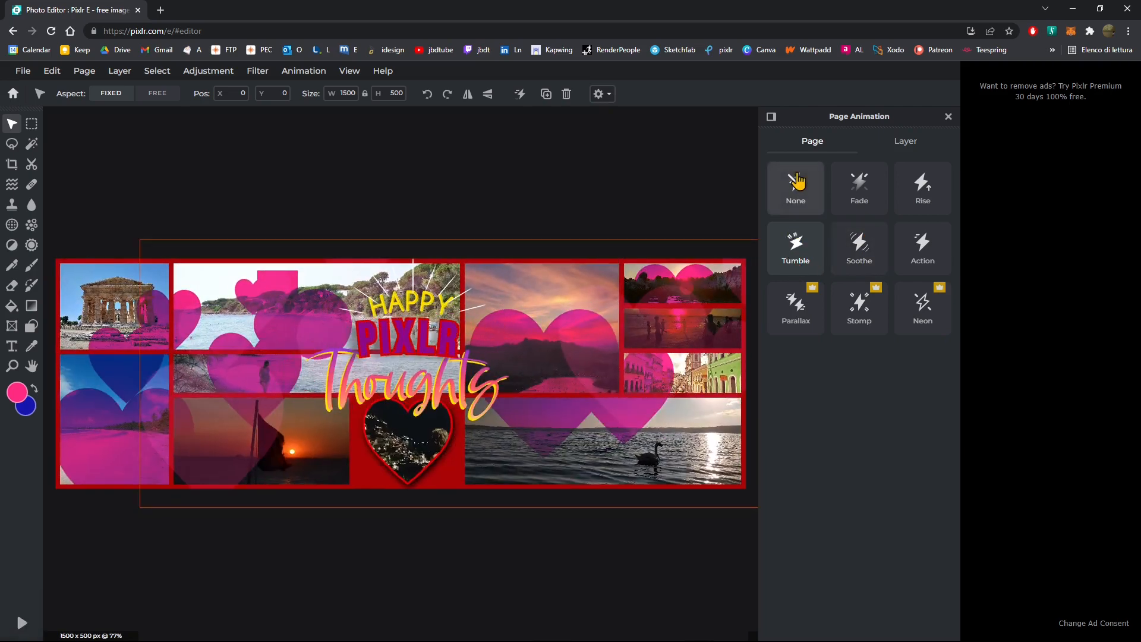
left_click(842, 191)
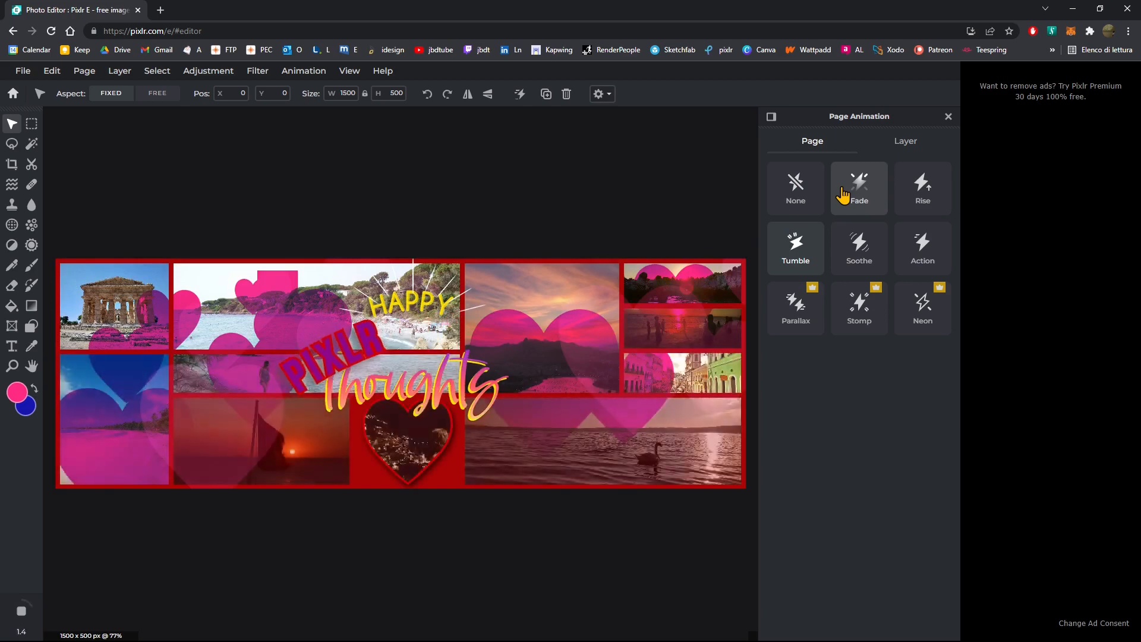
left_click(902, 196)
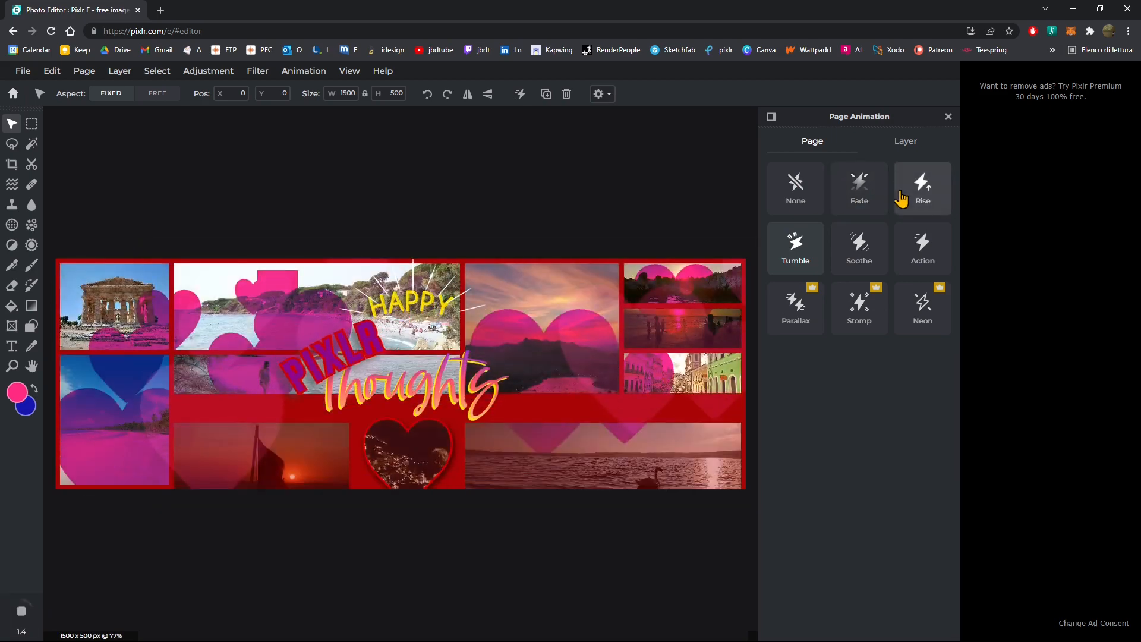
left_click(868, 245)
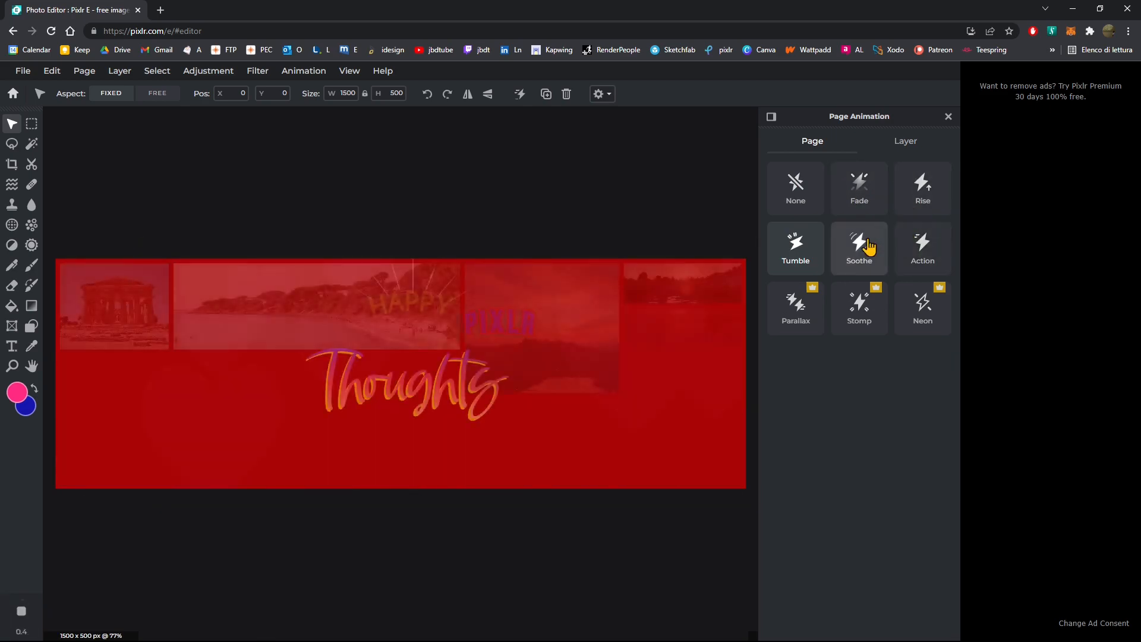
left_click(859, 272)
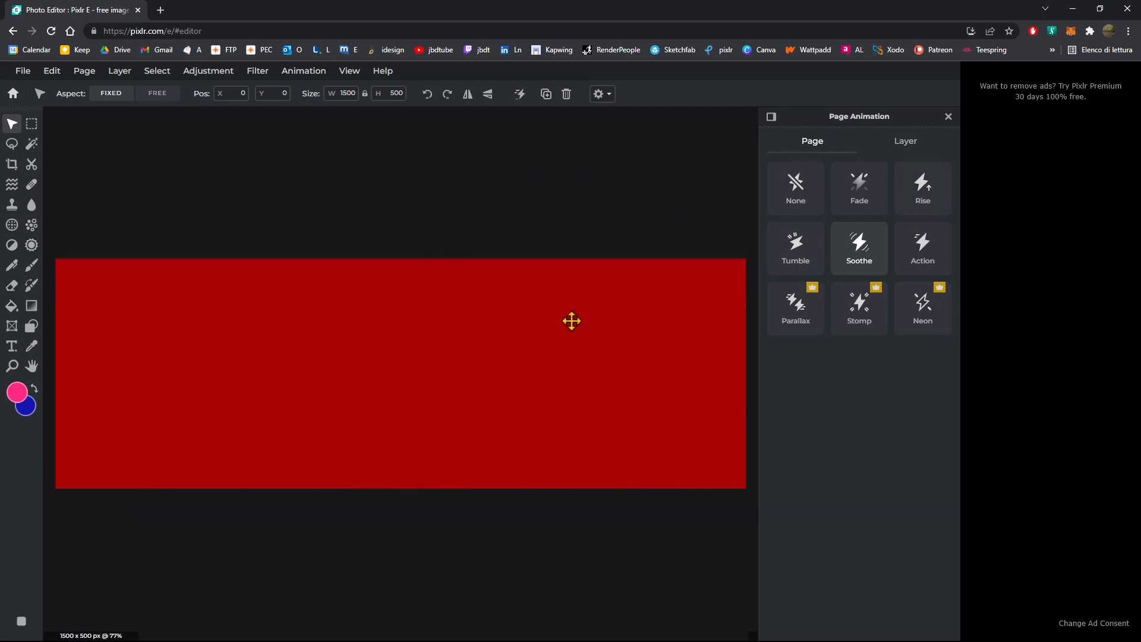
left_click(948, 117)
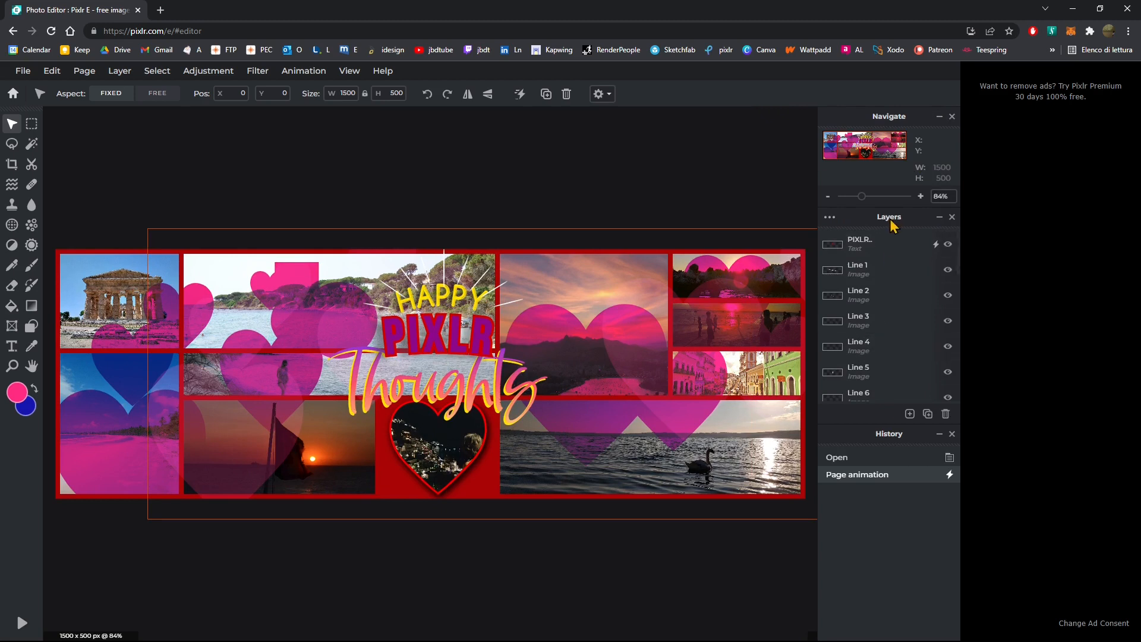
Step: Remove the Wave scene, Rise exit and Grow entrance animations from the PIXLR text layer
left_click(891, 240)
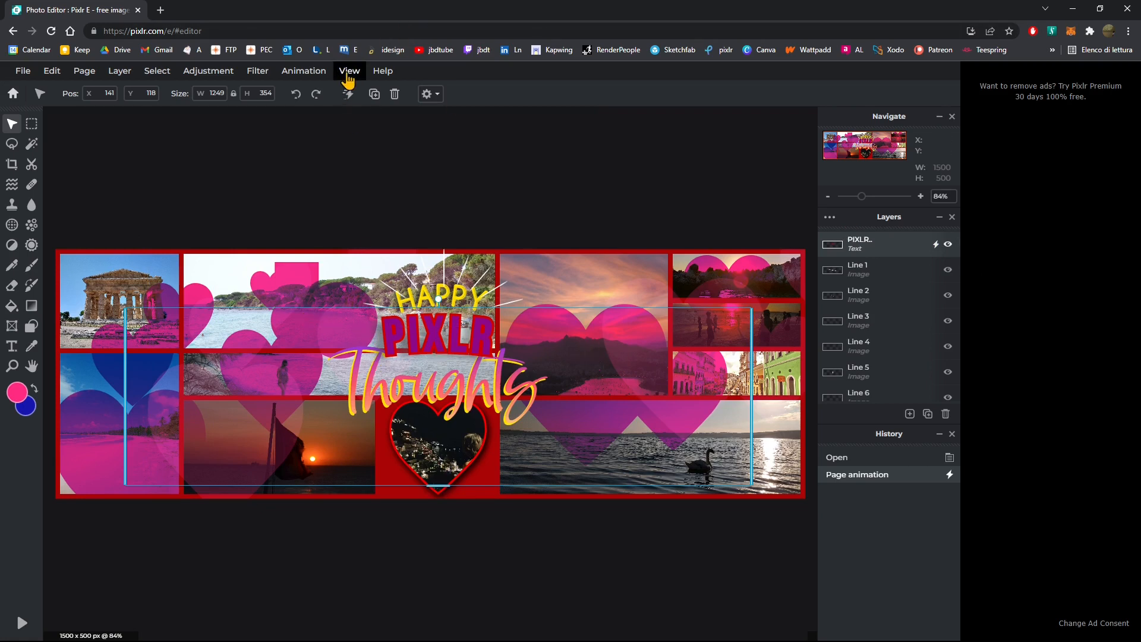
left_click(320, 71)
left_click(323, 84)
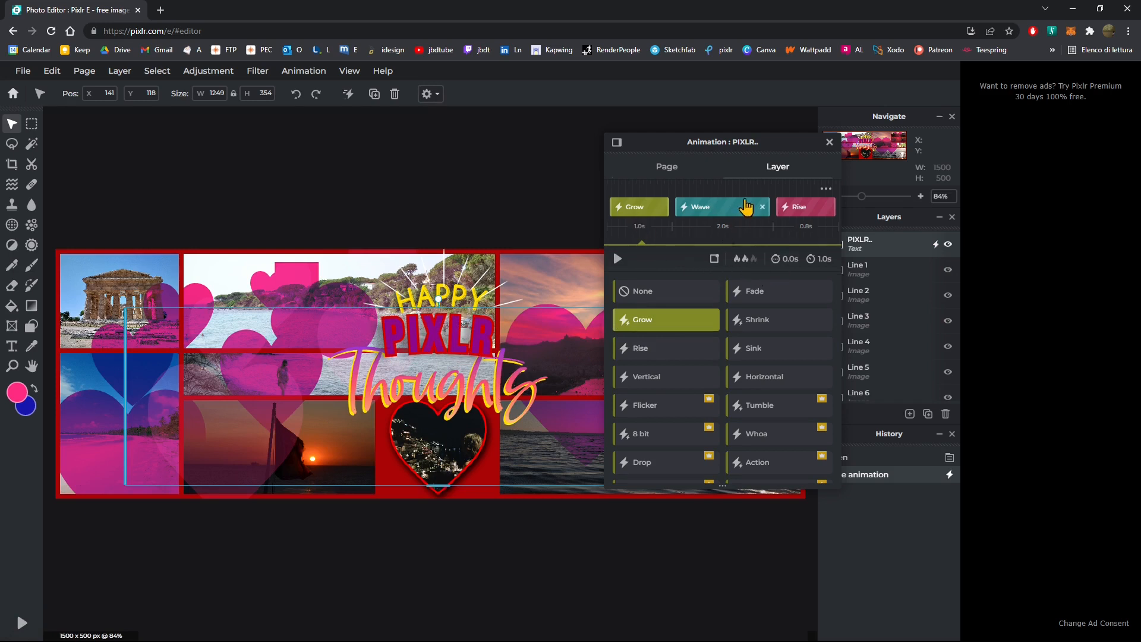
left_click(761, 207)
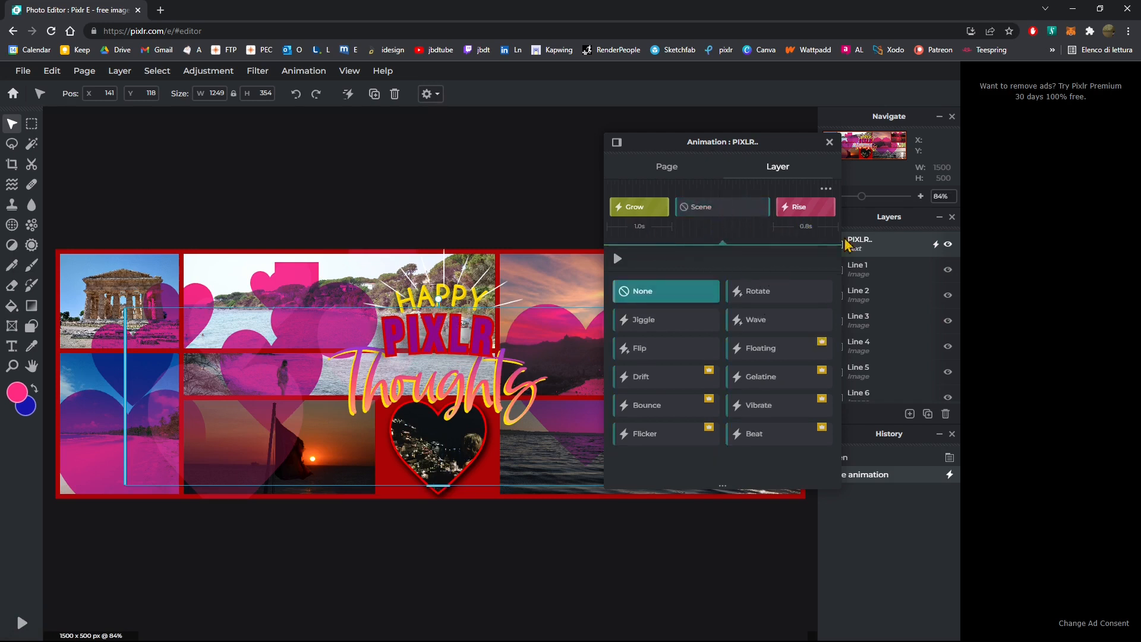
left_click(823, 213)
left_click(826, 208)
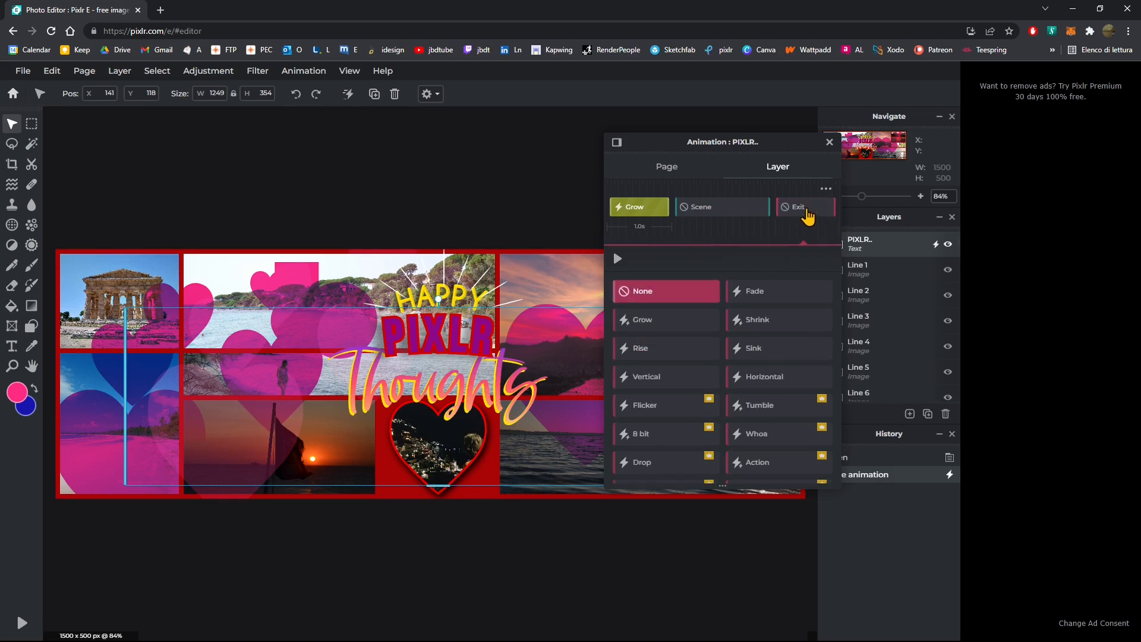
left_click(661, 207)
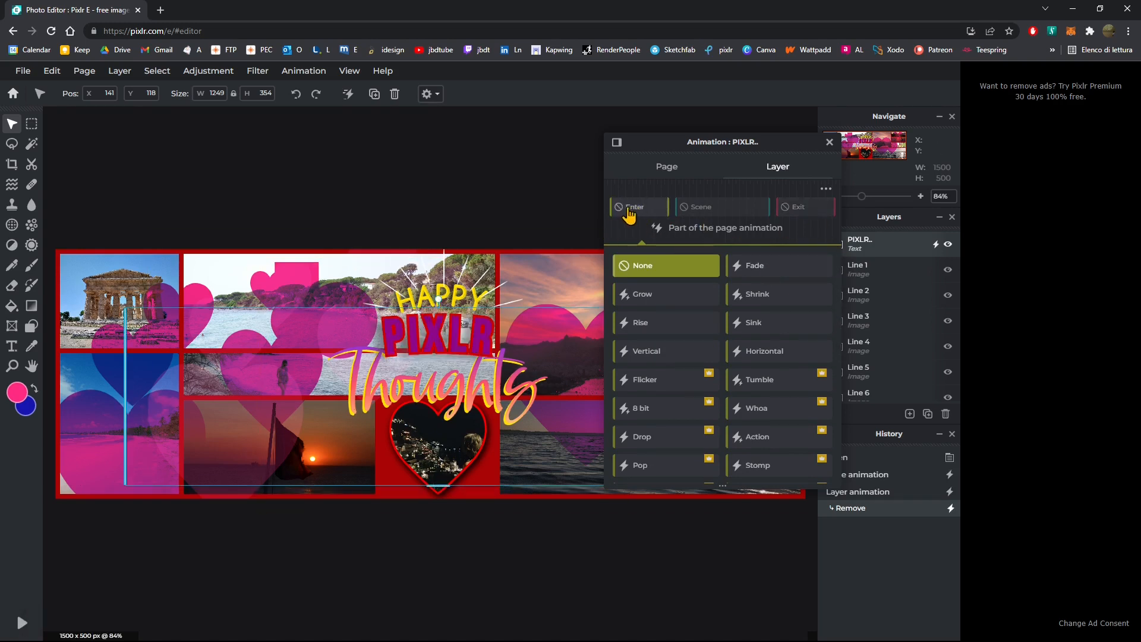
Step: Give the PIXLR text layer a Grow entrance animation at slow speed, after trying the normal and high speeds
left_click(643, 293)
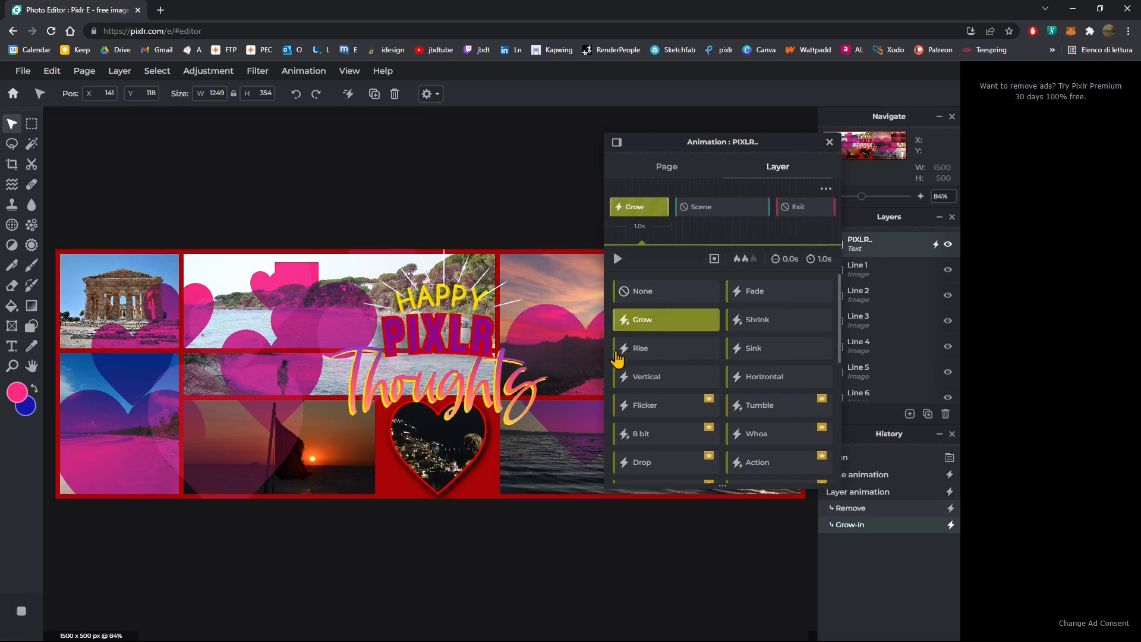
left_click(737, 268)
left_click(737, 267)
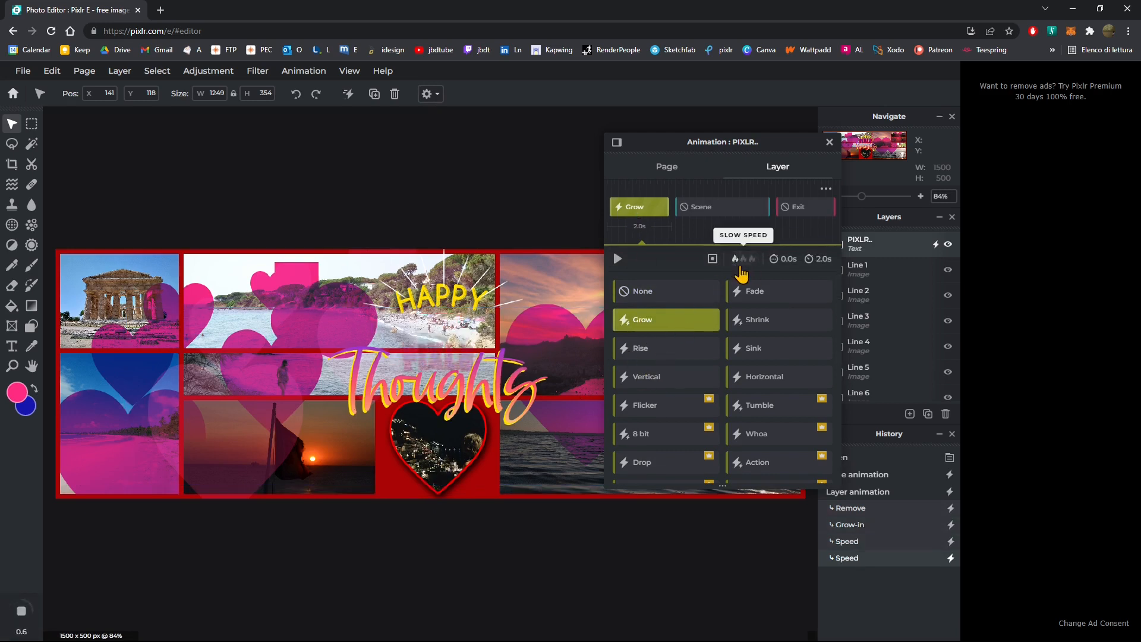
left_click(744, 259)
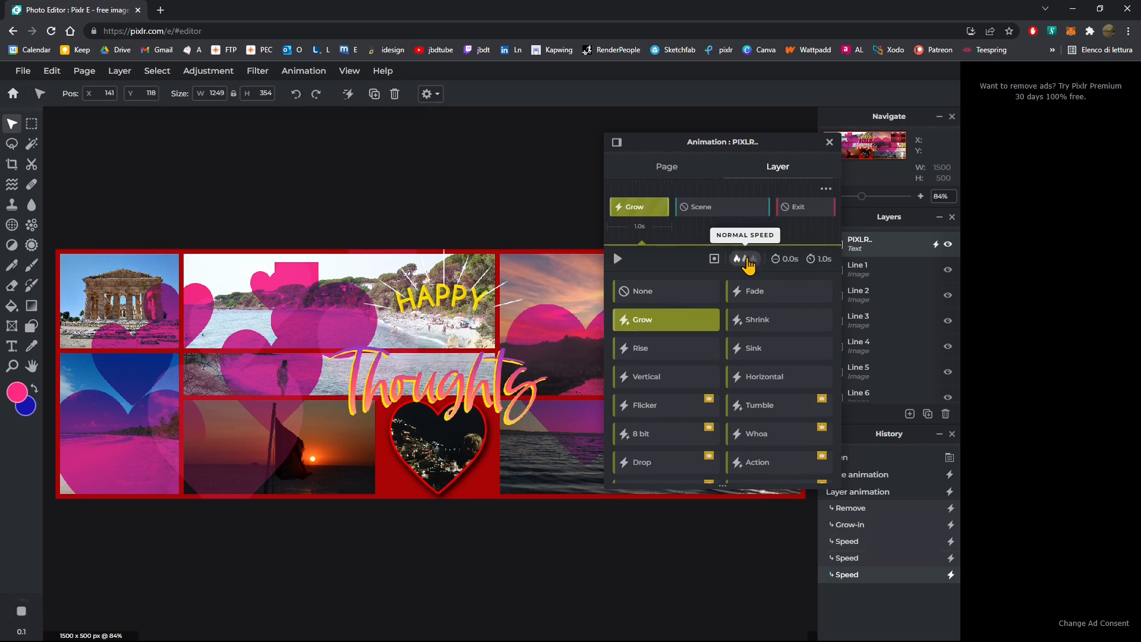
left_click(744, 259)
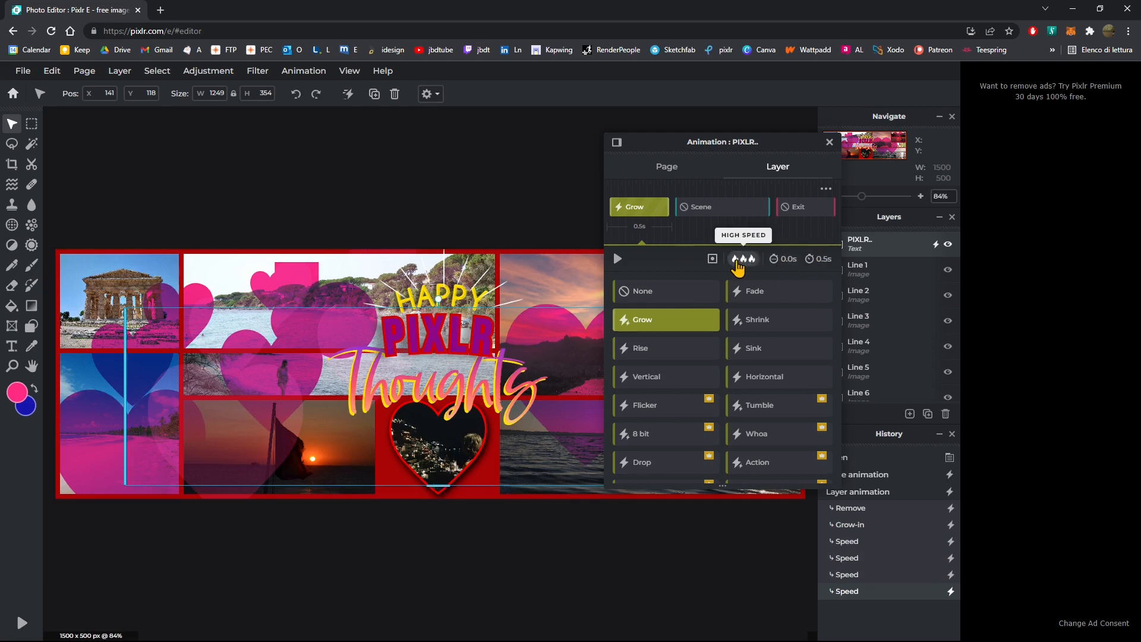
left_click(736, 259)
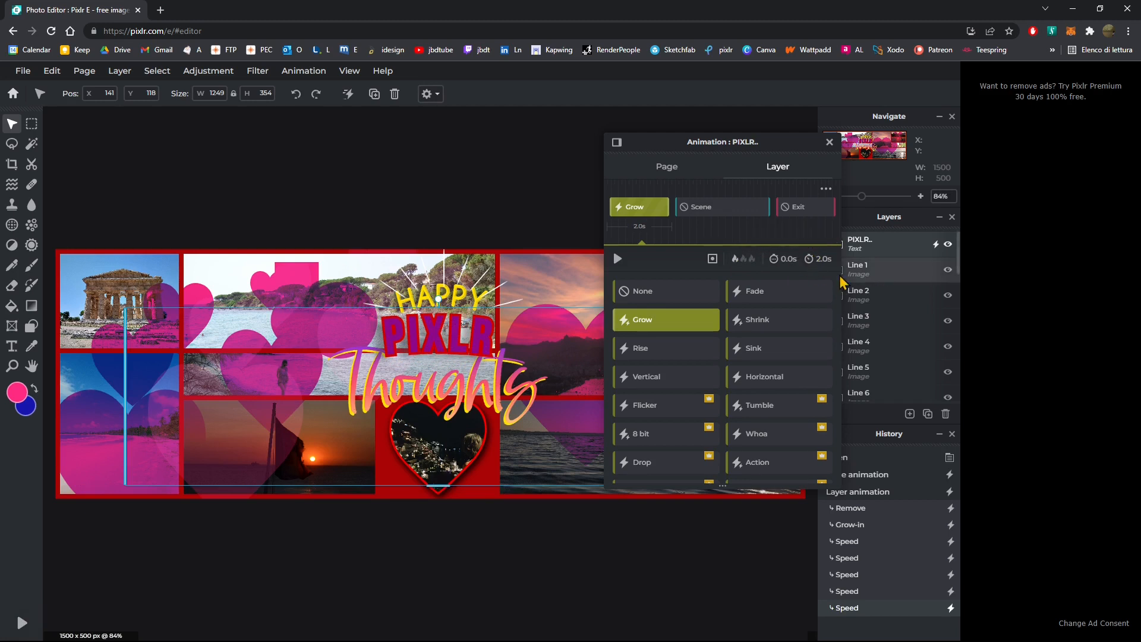
Step: Add a Flip scene animation to the PIXLR text layer, stretch its duration to 11.0 s, and set it to slow speed
left_click(724, 212)
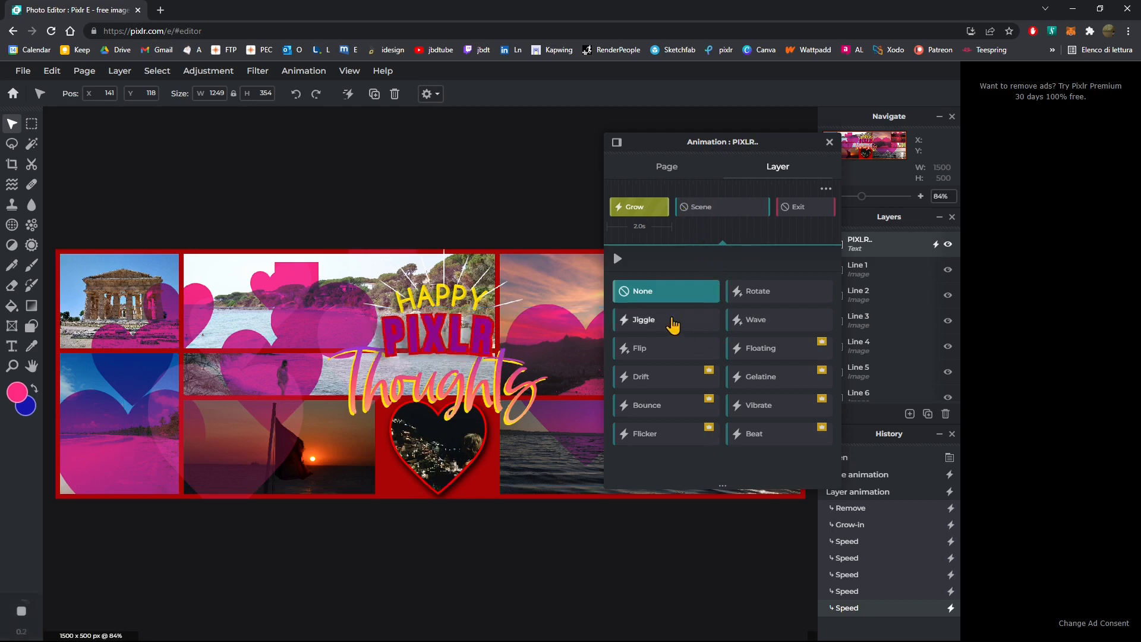
left_click(677, 353)
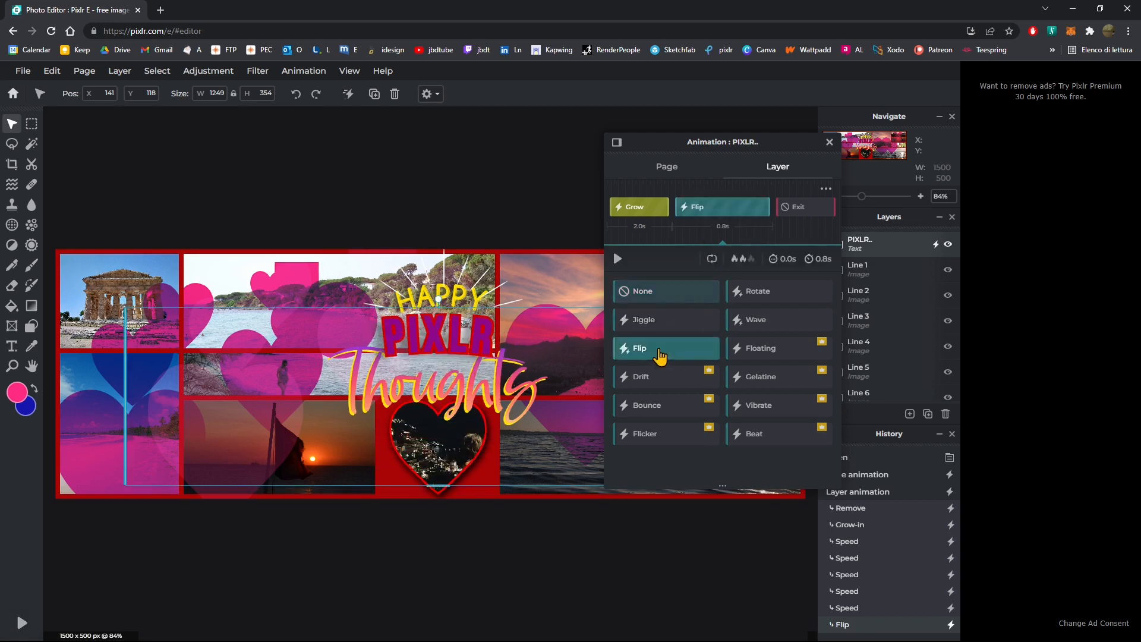
left_click(820, 263)
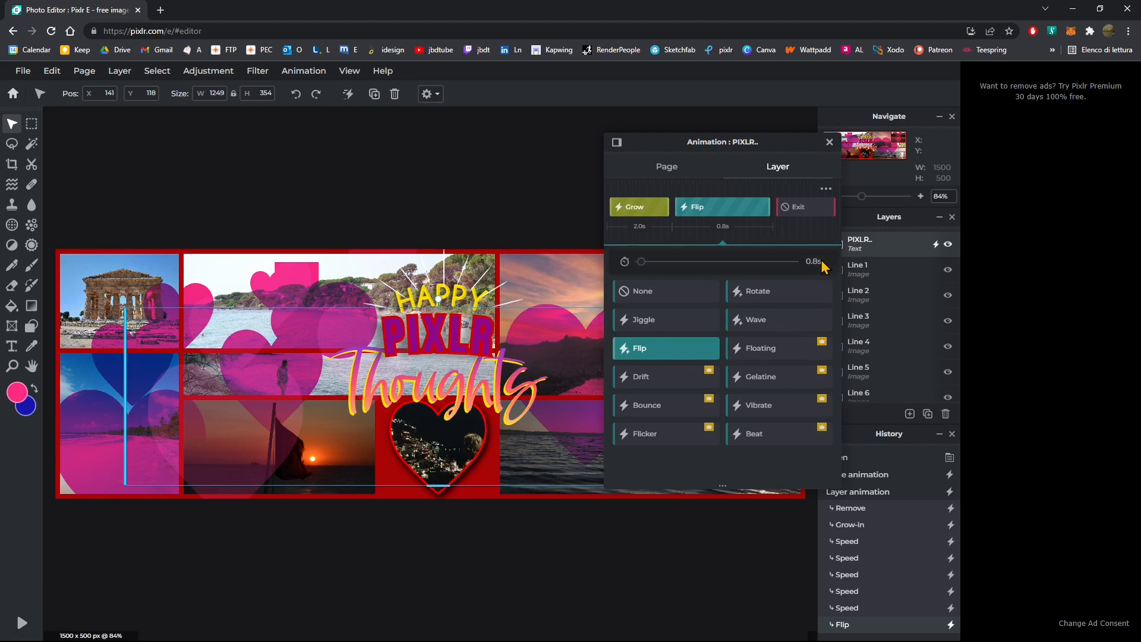
left_click(808, 263)
left_click_drag(716, 261, 726, 262)
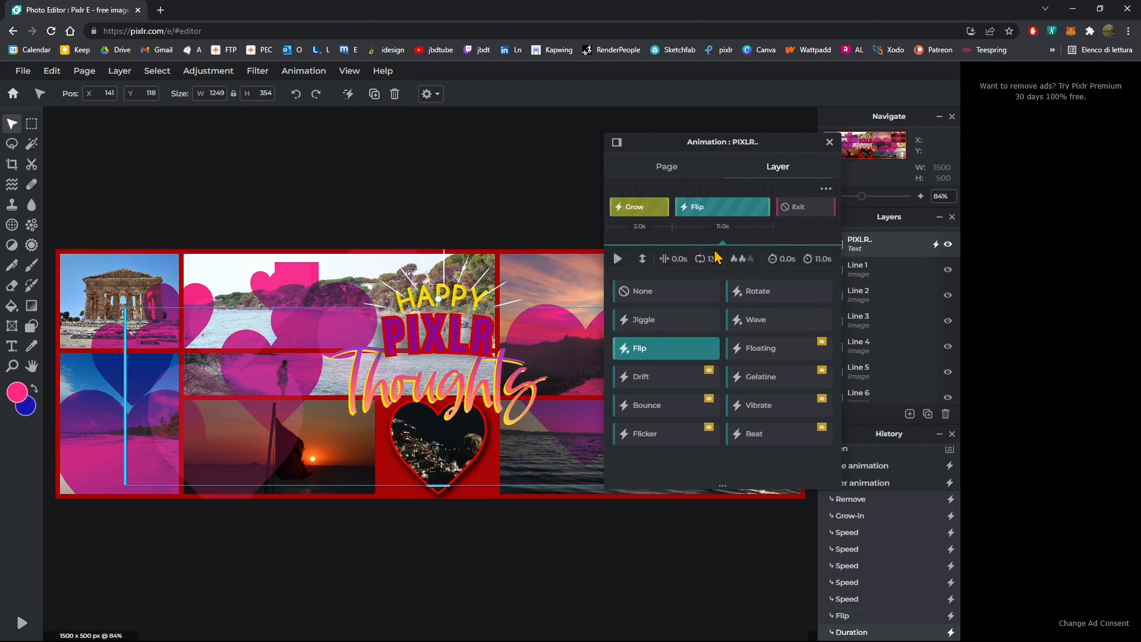
left_click(734, 261)
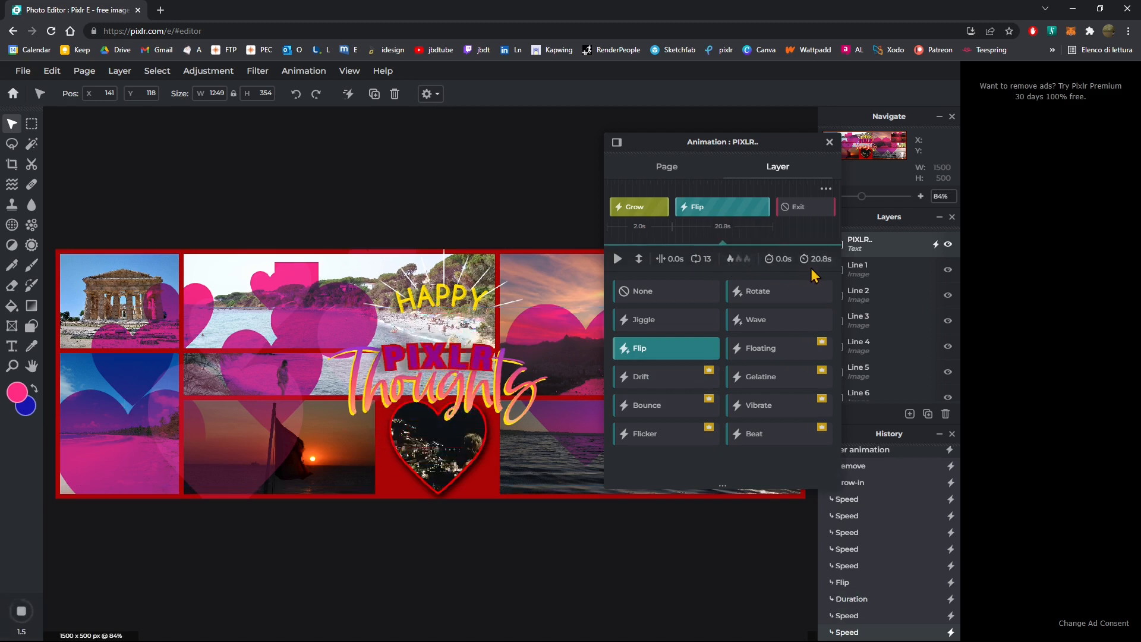
Step: Set the Flip animation's gap to 1.4 s and its repeat count to 2
left_click(674, 261)
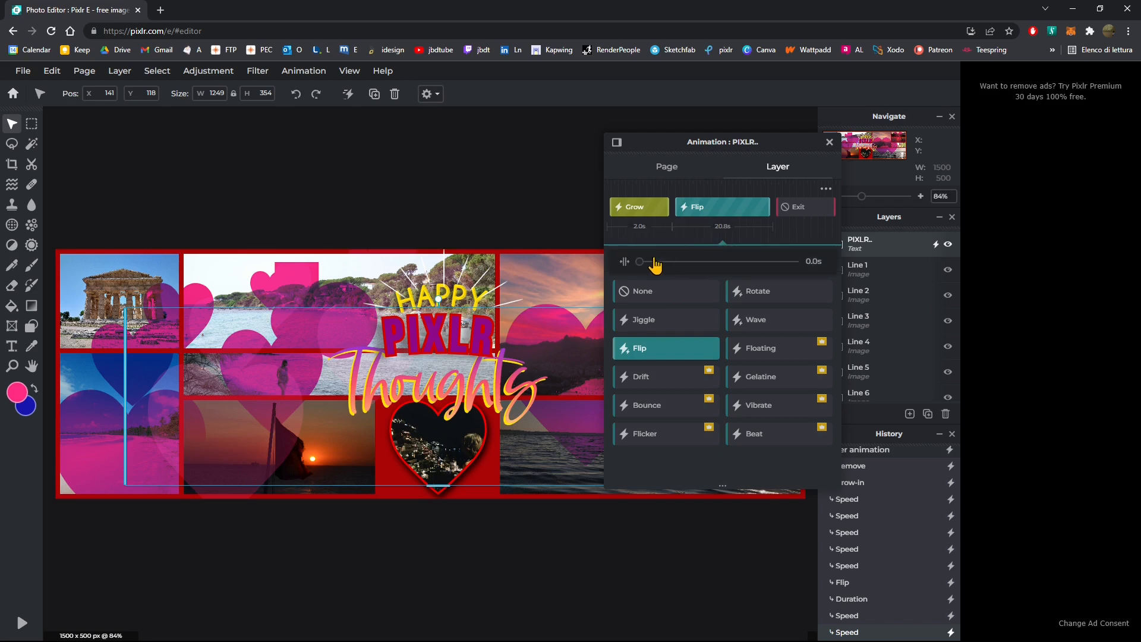
left_click_drag(655, 265, 684, 265)
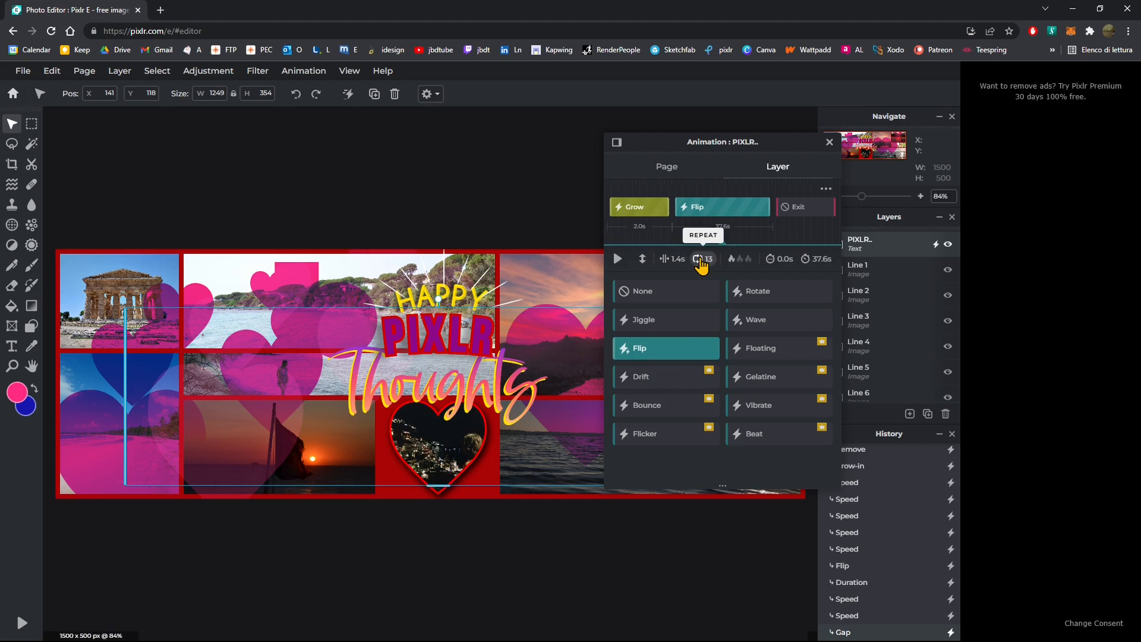
left_click(701, 265)
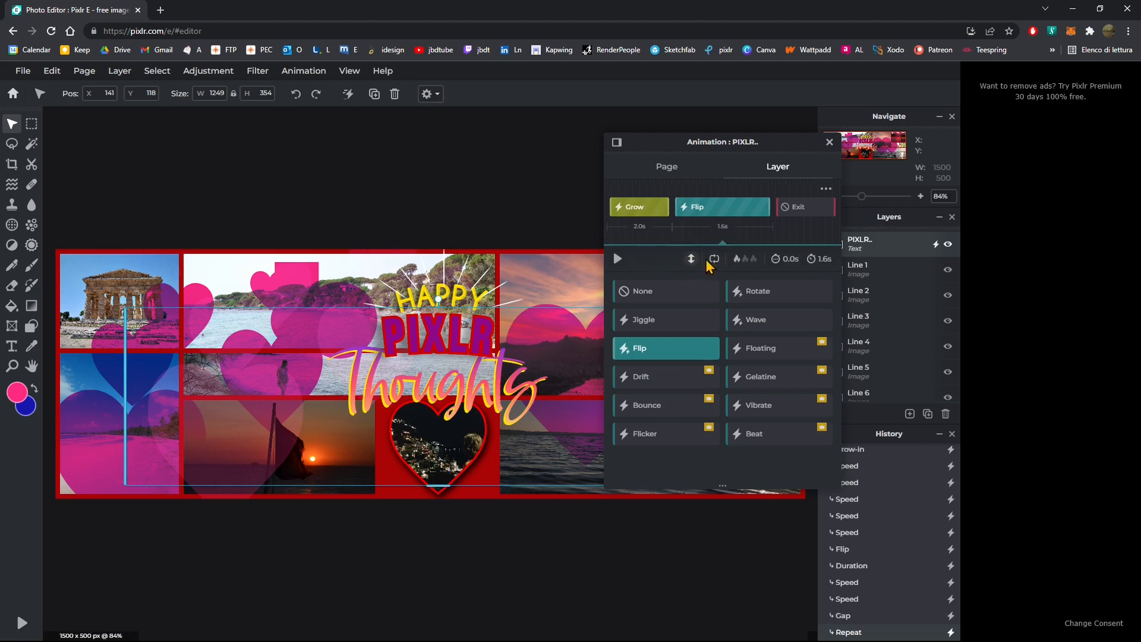
left_click(704, 261)
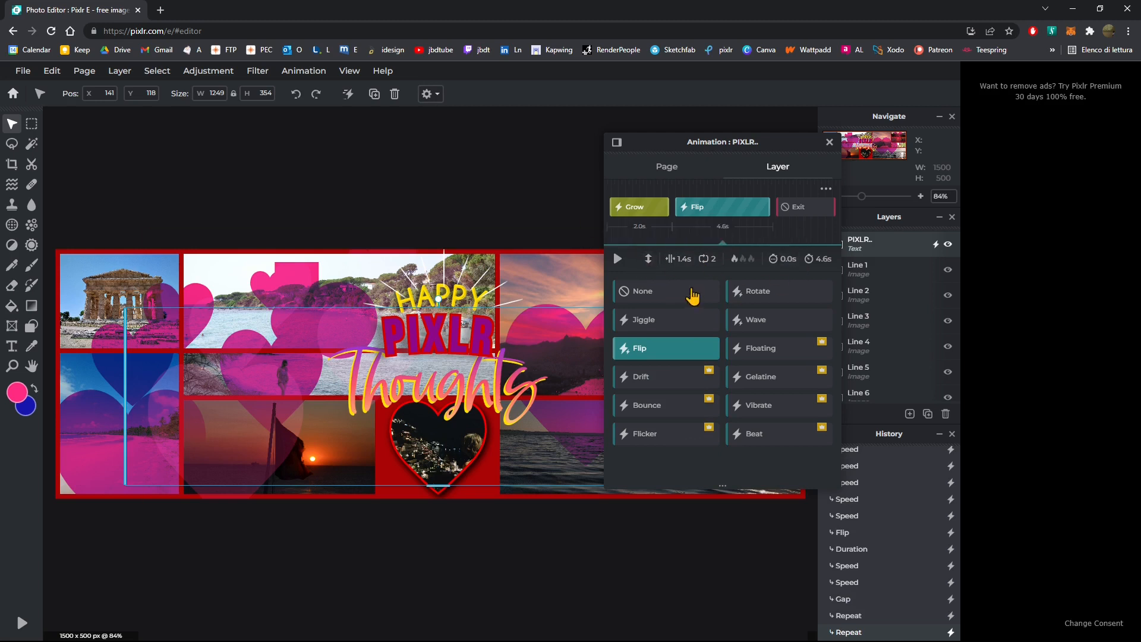
Step: Add a Shrink exit animation to the PIXLR text layer
left_click(803, 209)
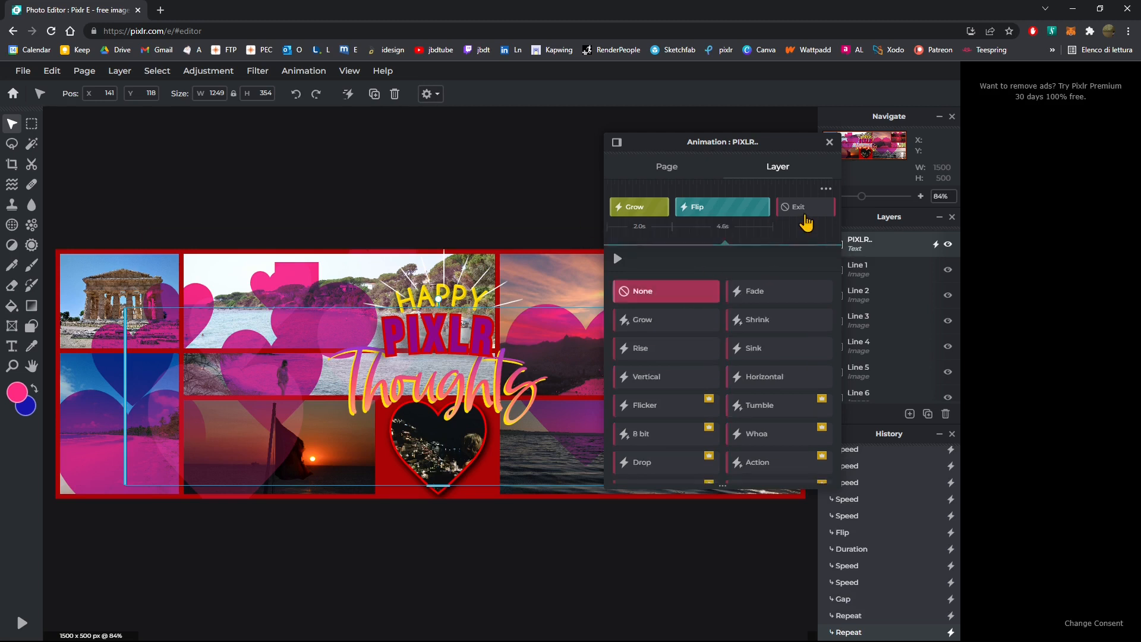
left_click(799, 330)
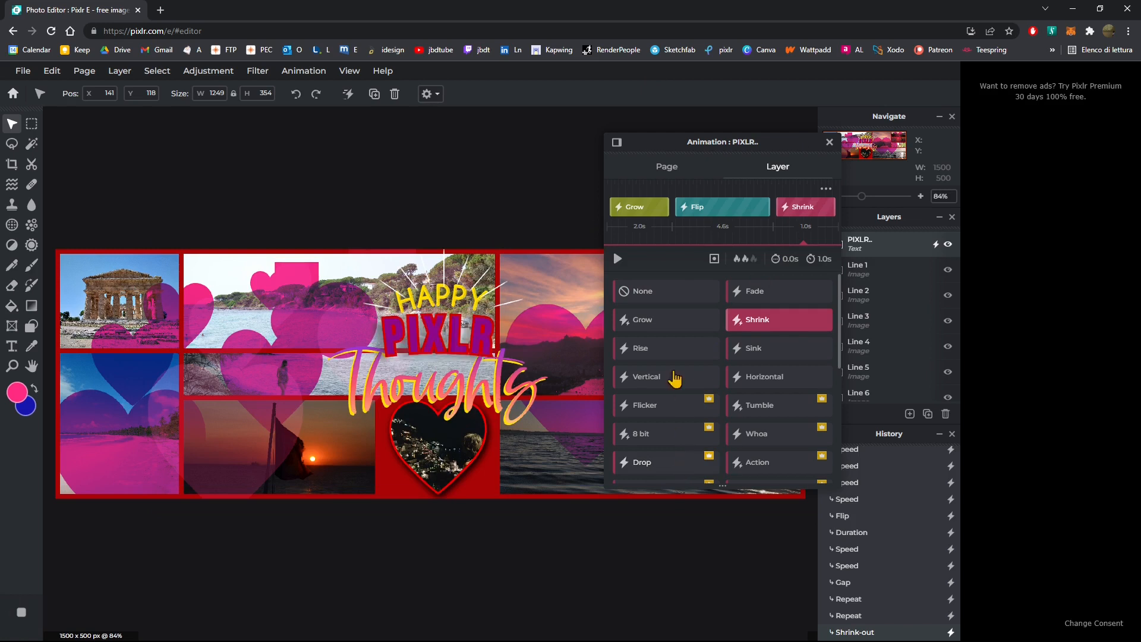
Step: Return to the PIXLR layer's Grow entrance animation, close the animation settings and deselect the layer
left_click(627, 209)
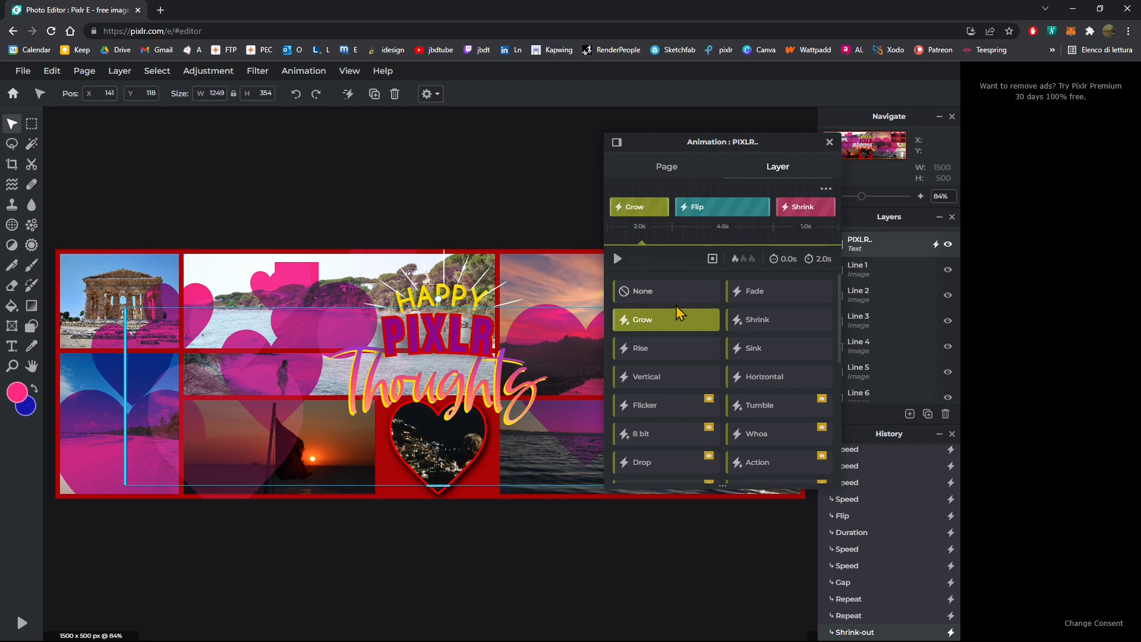
left_click(829, 141)
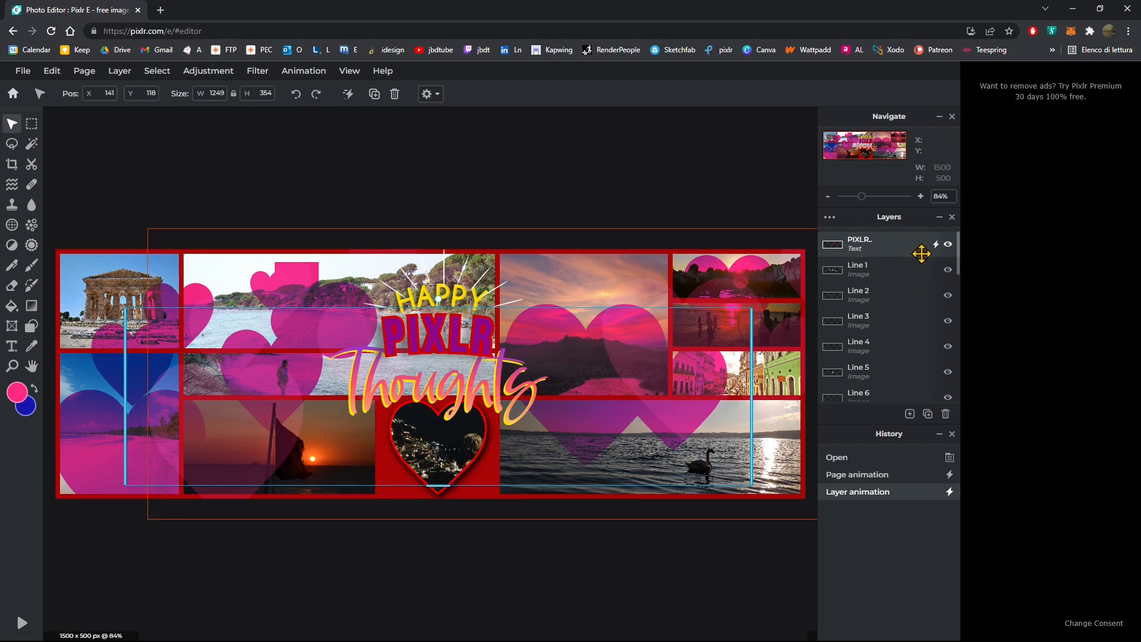
left_click(282, 216)
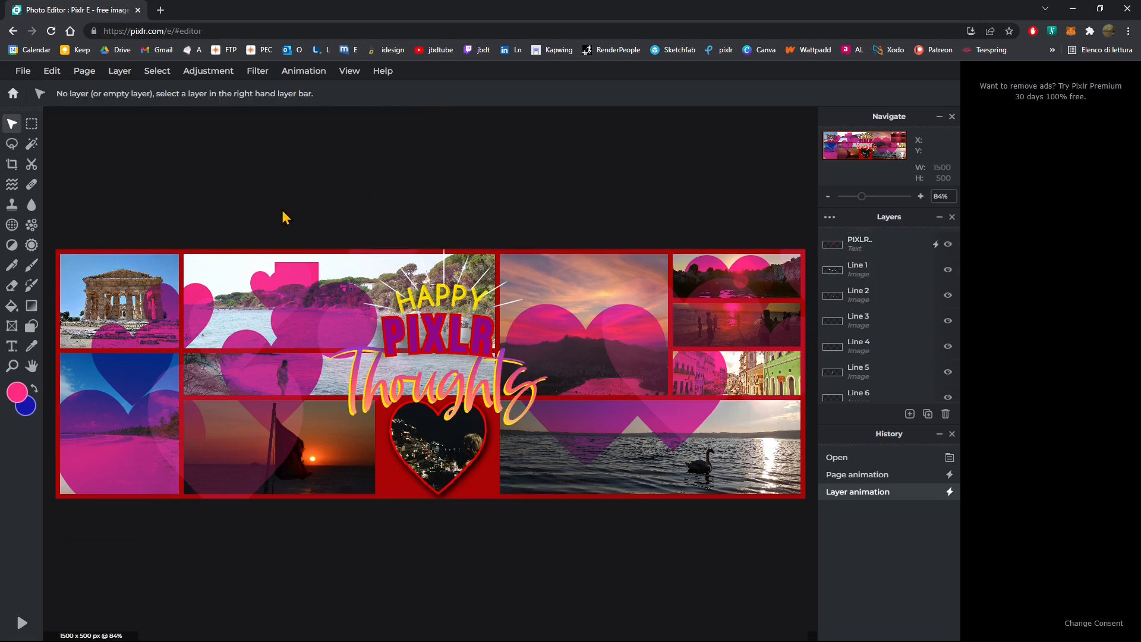
Step: Set up saving the animation as a looping GIF that includes hidden layers, with 1X speed and 1X size
left_click(23, 72)
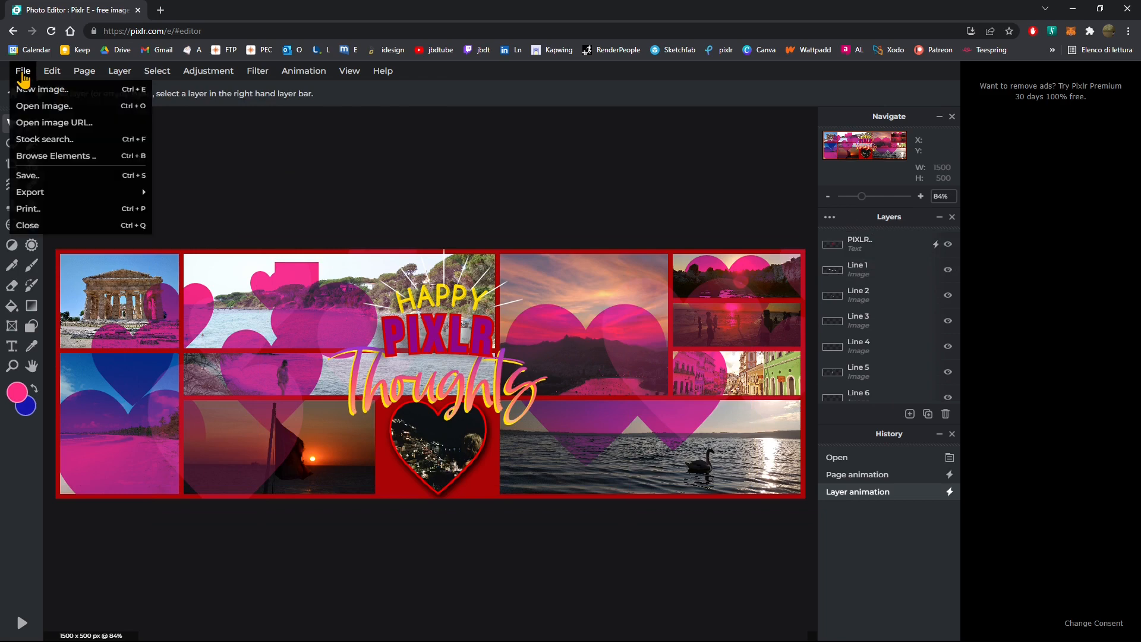
mouse_move(46, 191)
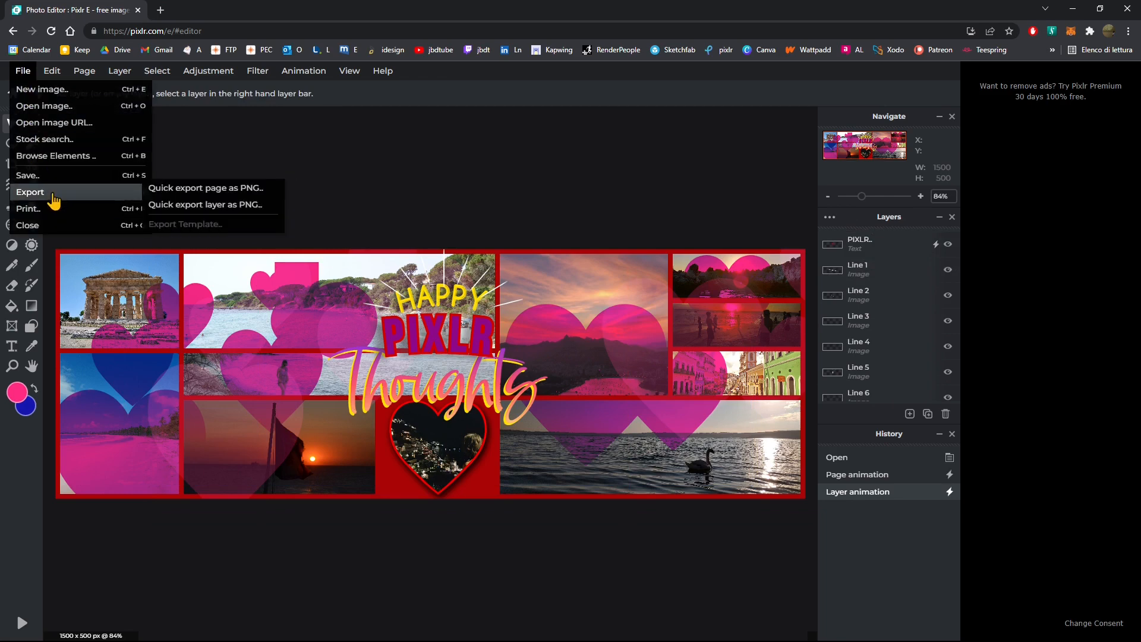
left_click(172, 186)
left_click(23, 70)
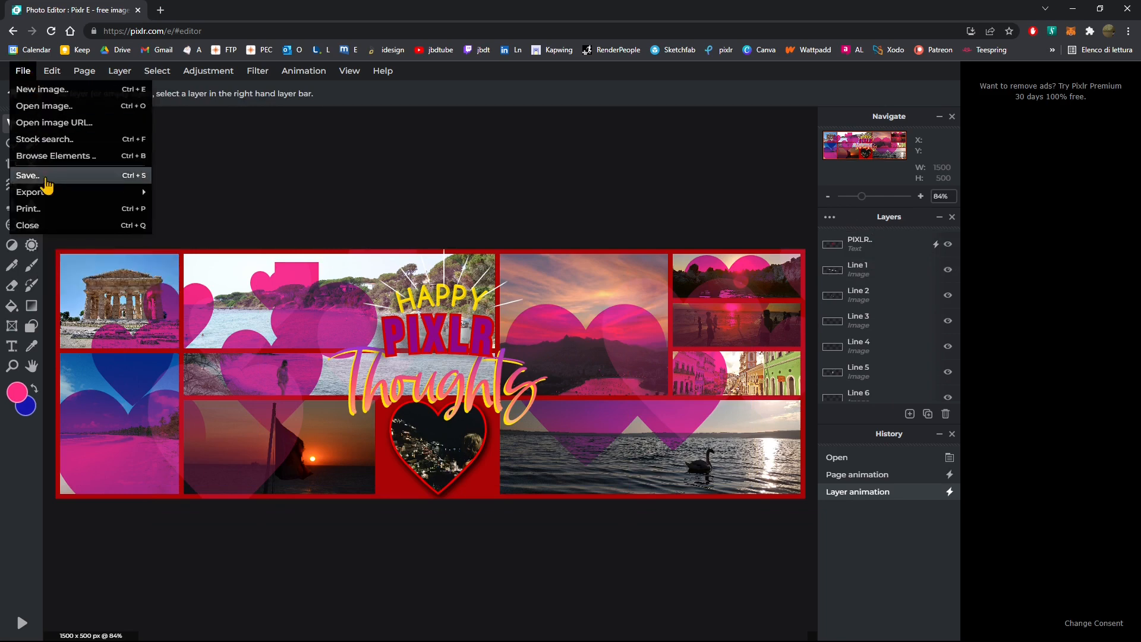
left_click(45, 177)
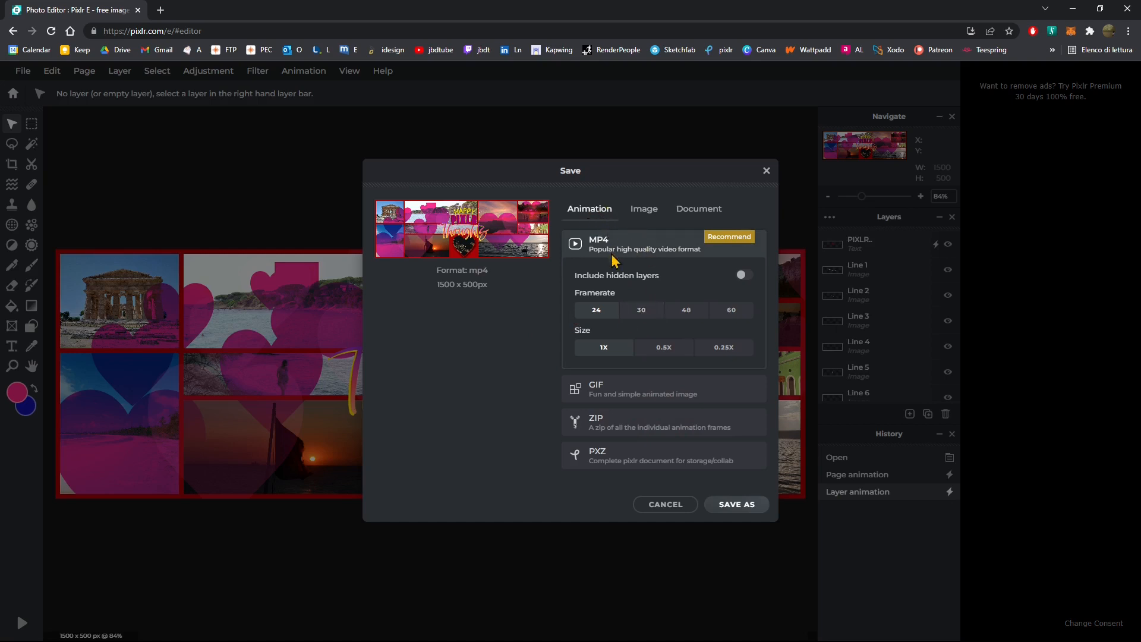
left_click(617, 393)
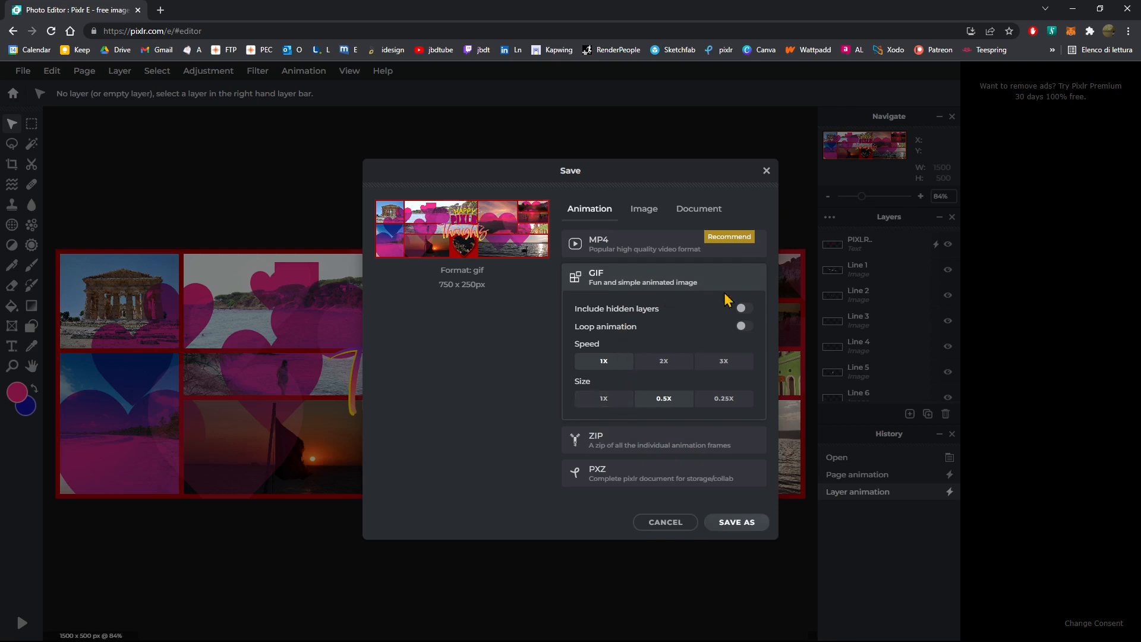
left_click(743, 308)
left_click(743, 326)
left_click(708, 364)
left_click(604, 398)
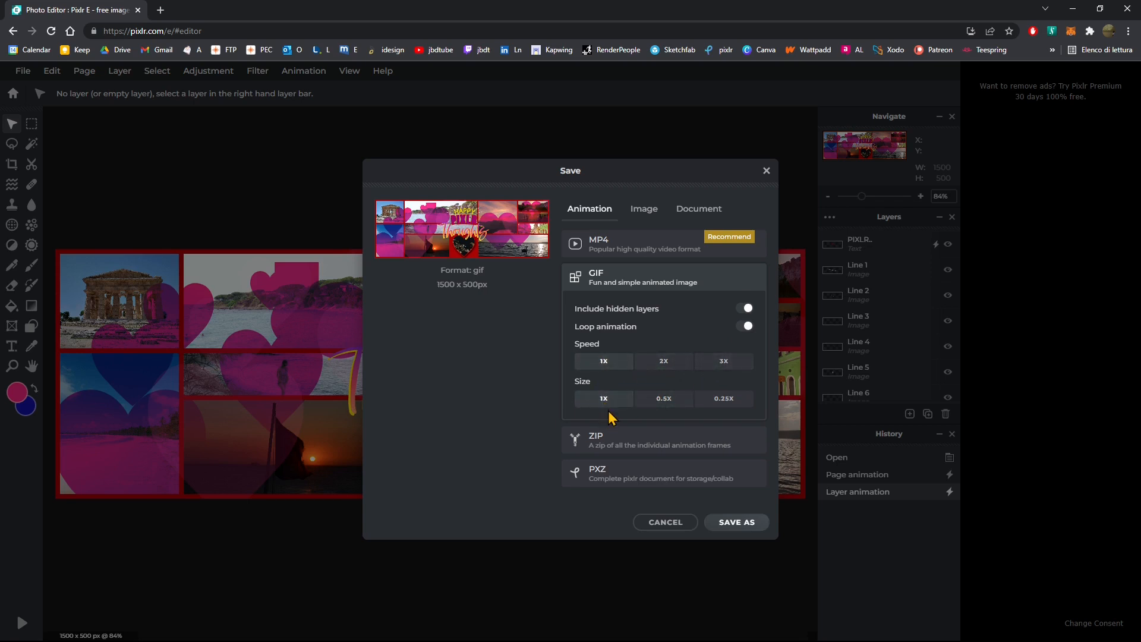
Step: Save the GIF in the PIXLR folder as Twitter Cover Photo, replacing the existing file
left_click(725, 524)
scroll(695, 386, "down", 6)
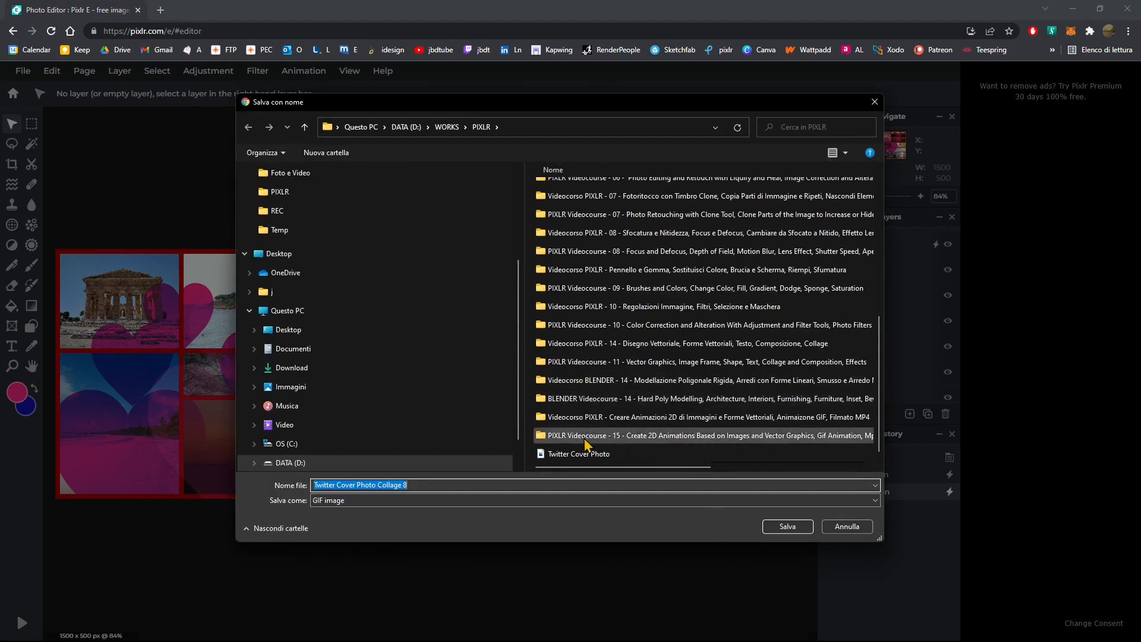
left_click(563, 460)
left_click(777, 525)
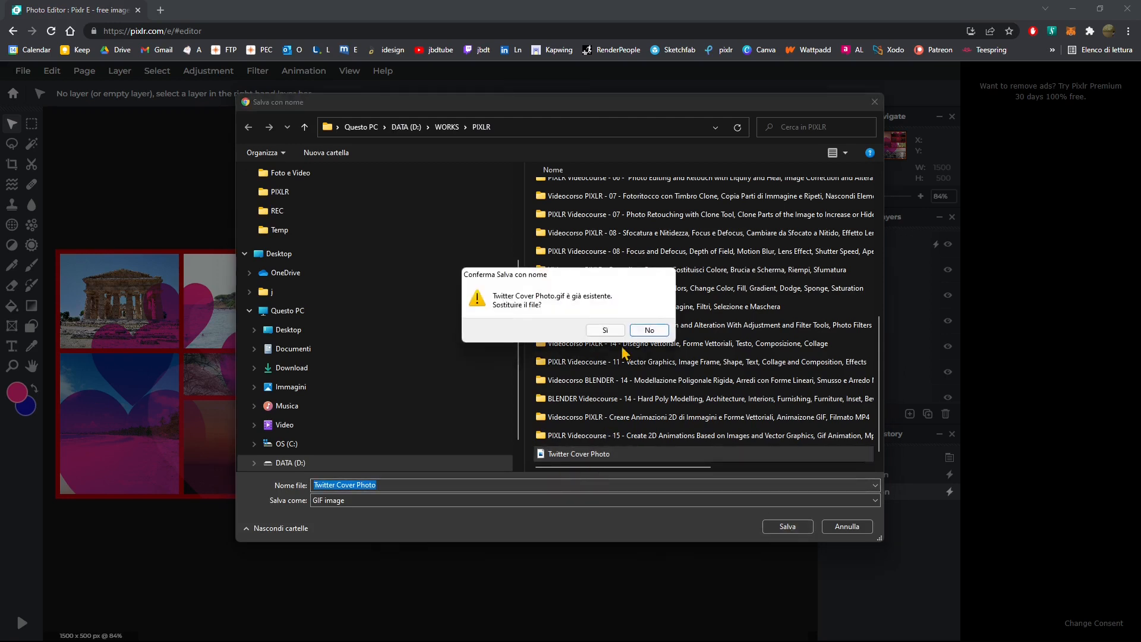
left_click(611, 331)
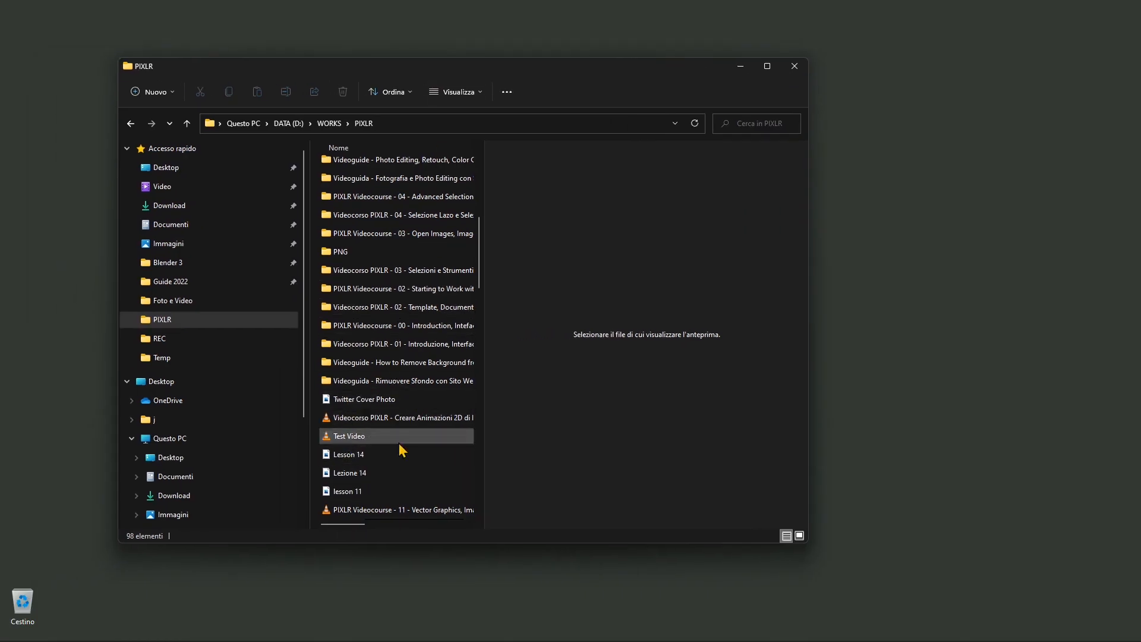
Step: In File Explorer, find the saved Twitter Cover Photo GIF in the PIXLR folder and open it to view the animation
left_click(361, 440)
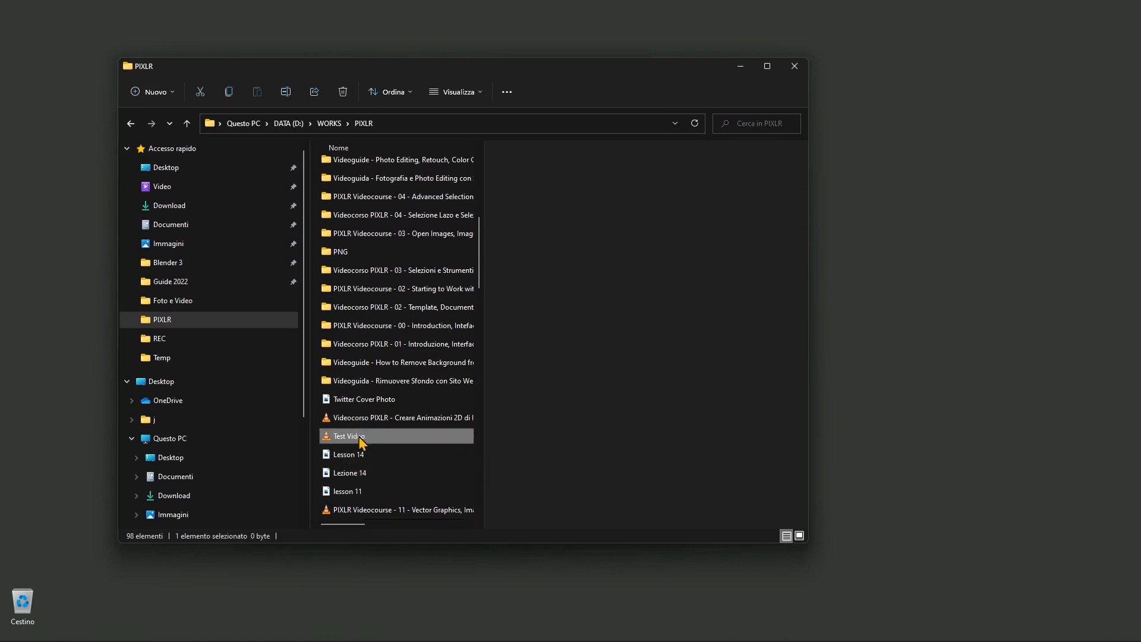
scroll(357, 452, "up", 1)
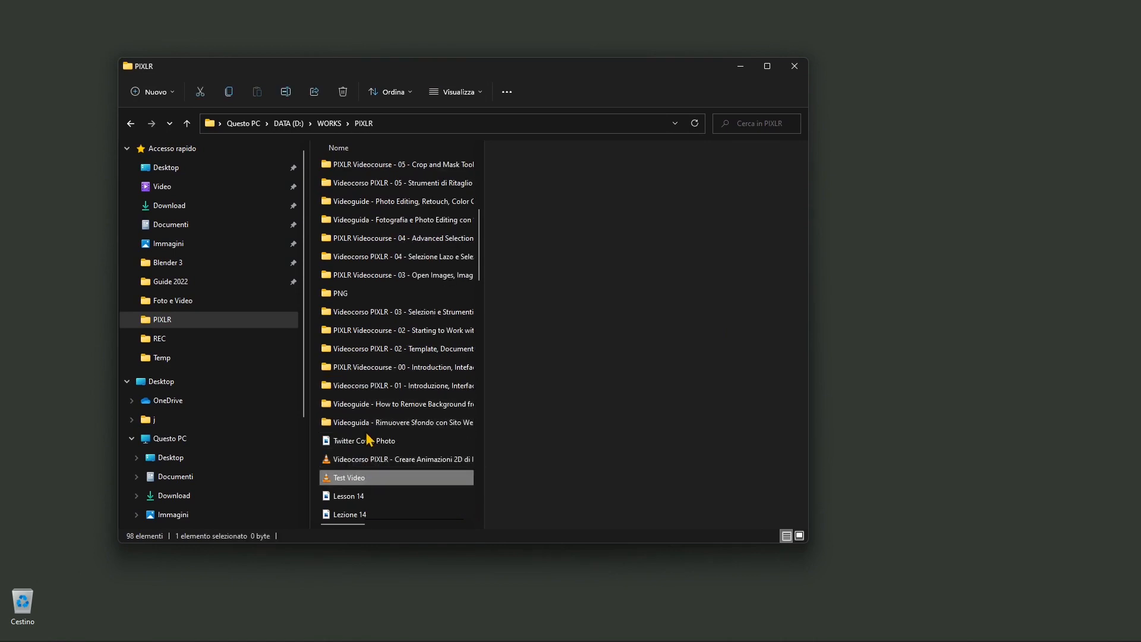
left_click(373, 442)
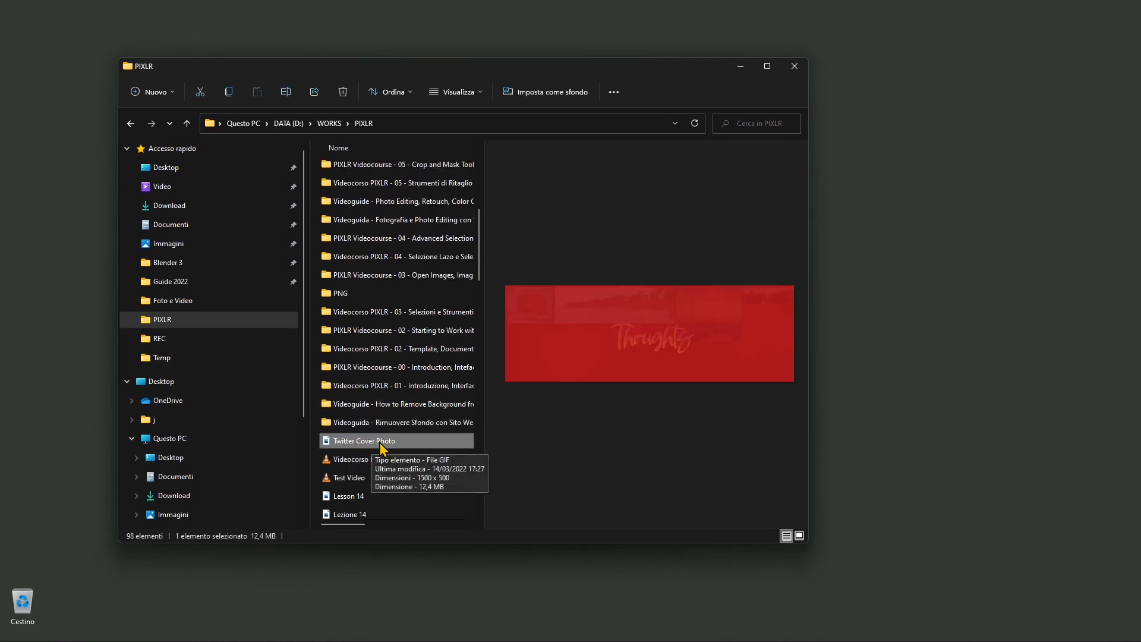
double_click(379, 443)
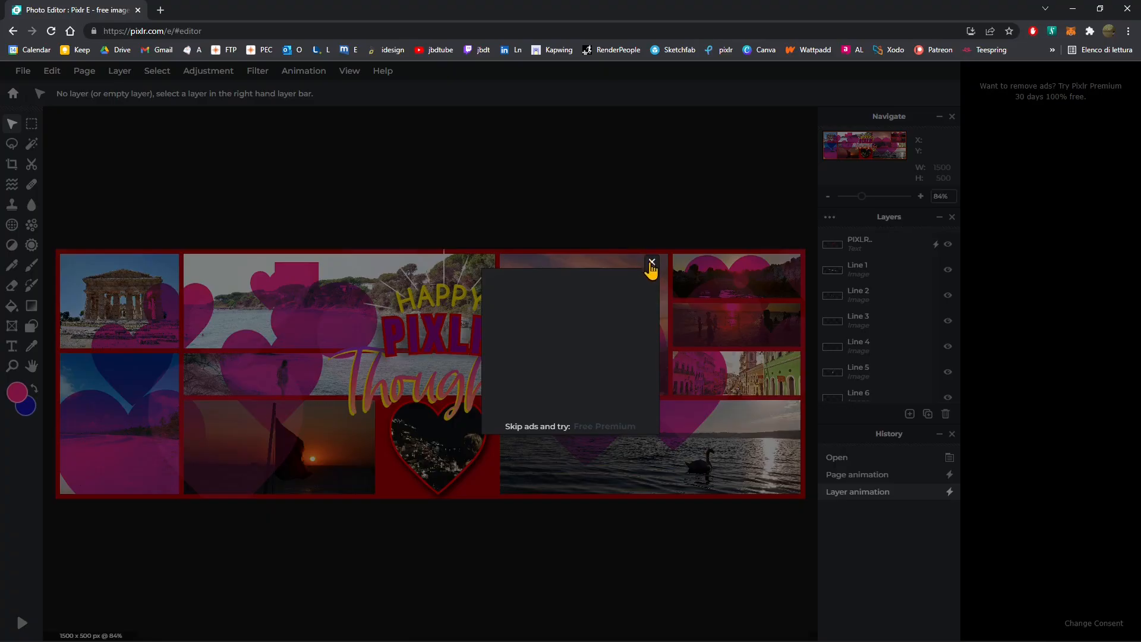
Step: Back in Pixlr E, dismiss the ad and open the 1920 x 1080 PIXLR cliff project from the home page
left_click(652, 262)
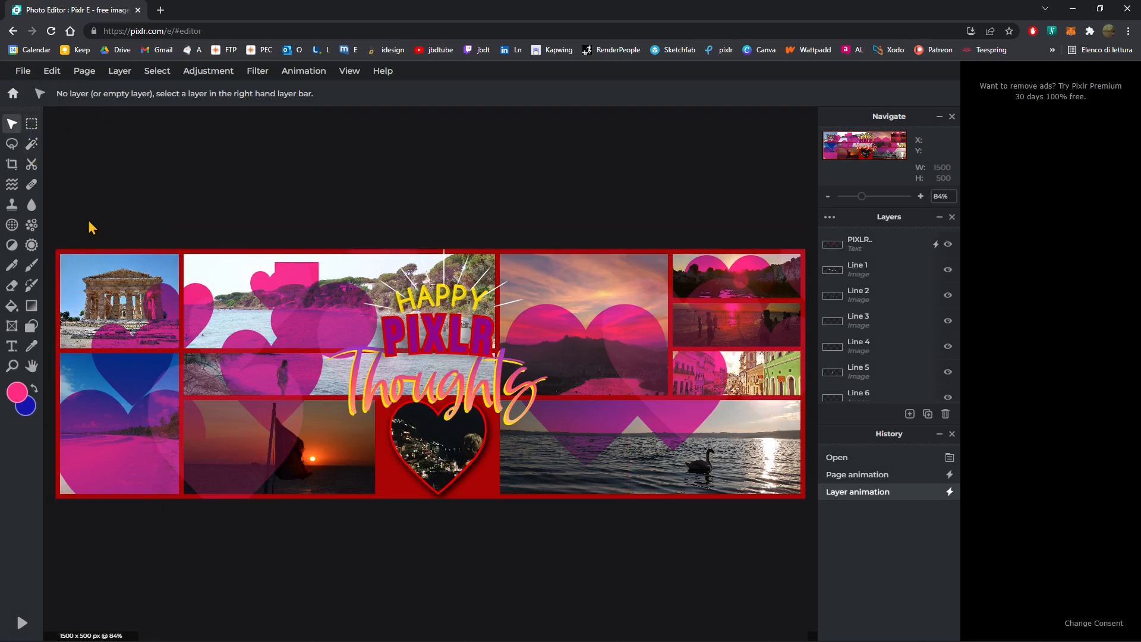
left_click(12, 93)
left_click(269, 463)
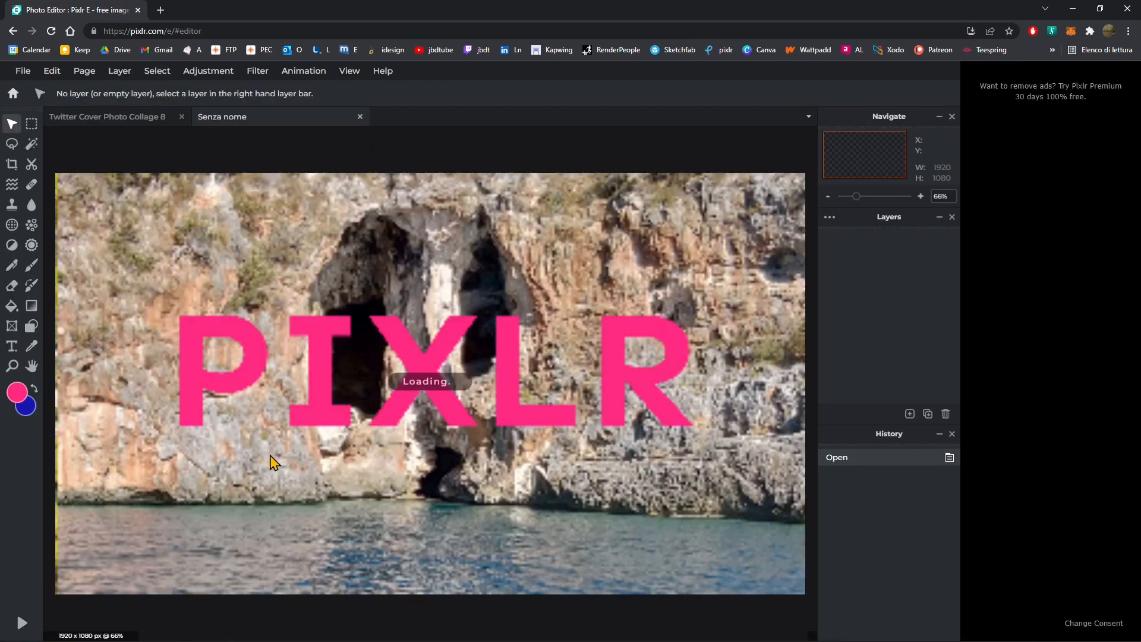
Step: Select the PIXLR text on the cliff page and play the whole page animation
left_click(512, 362)
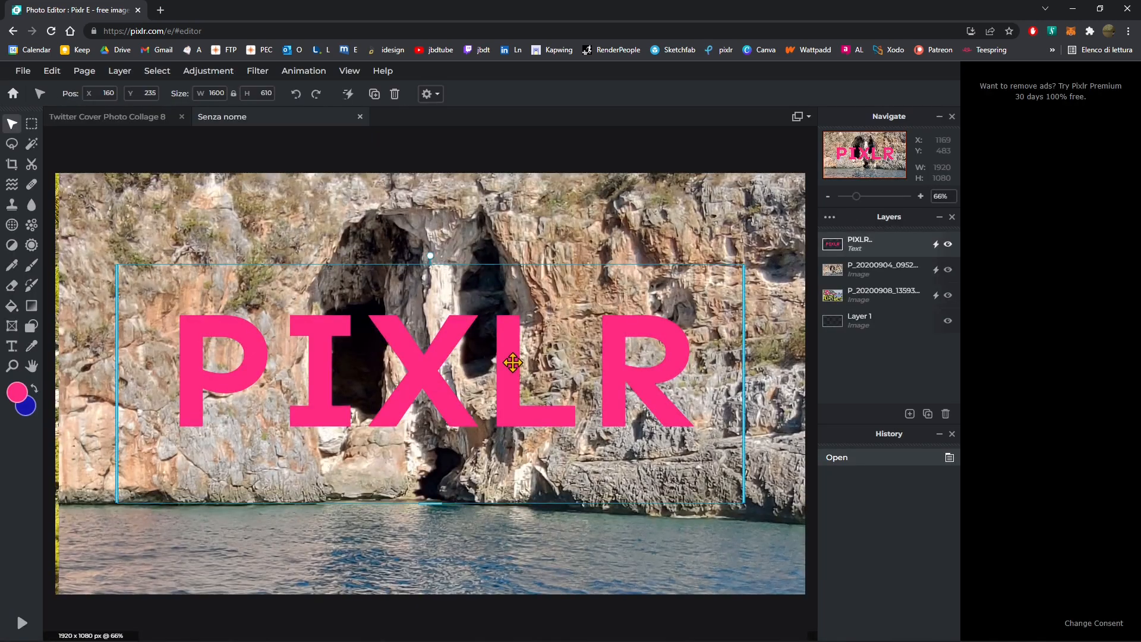
left_click(314, 74)
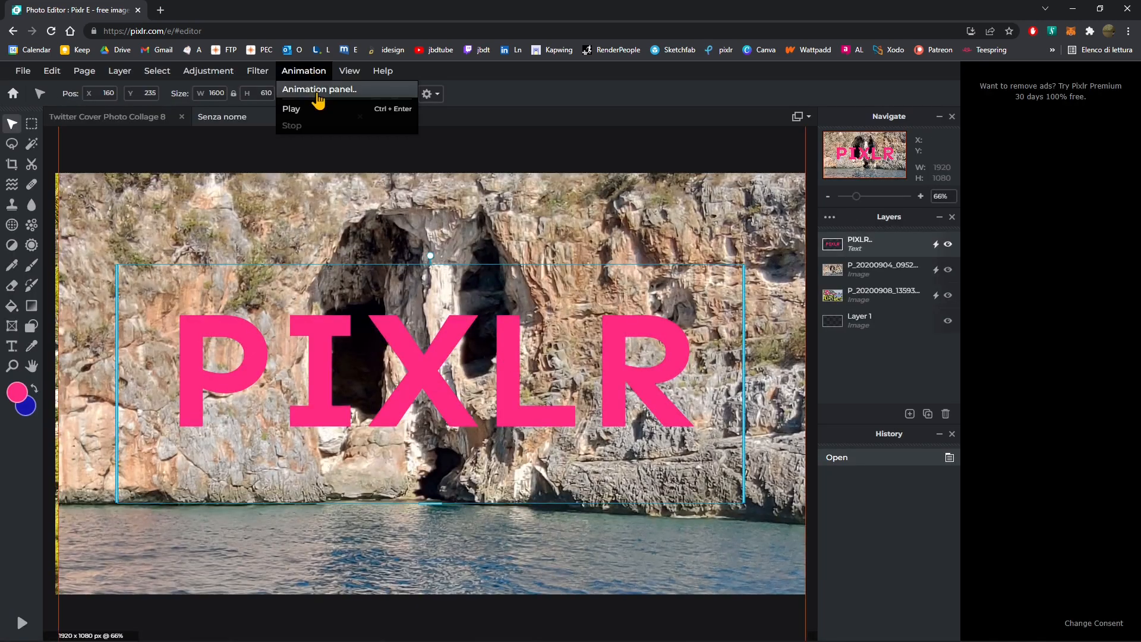
left_click(300, 112)
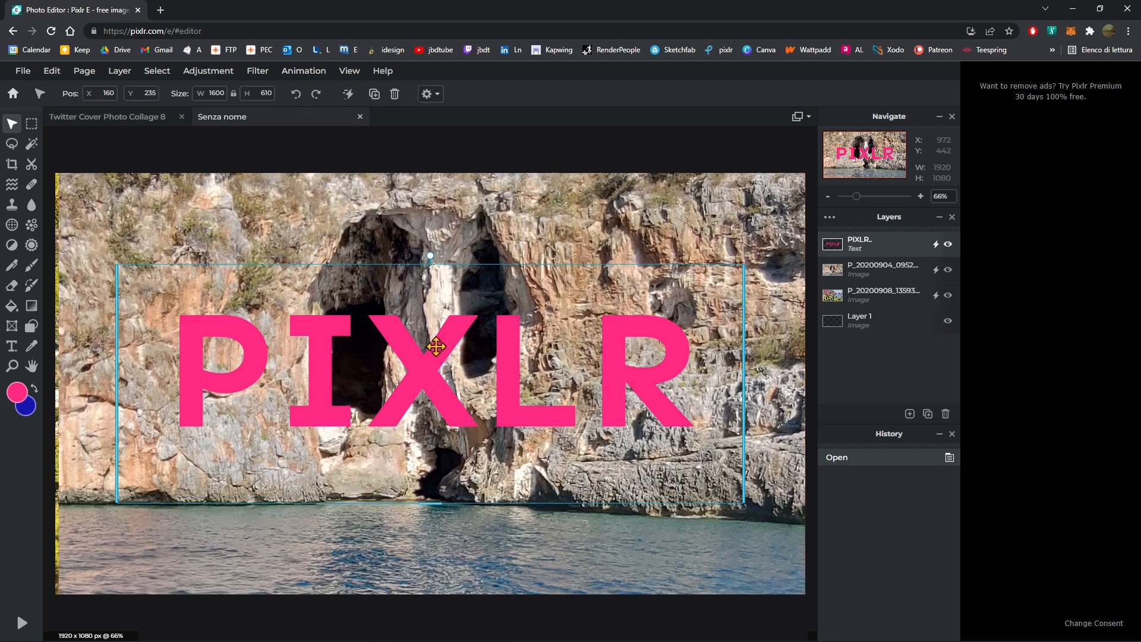
Step: Examine the PIXLR text layer's animation settings, preview them and close the settings
left_click(935, 244)
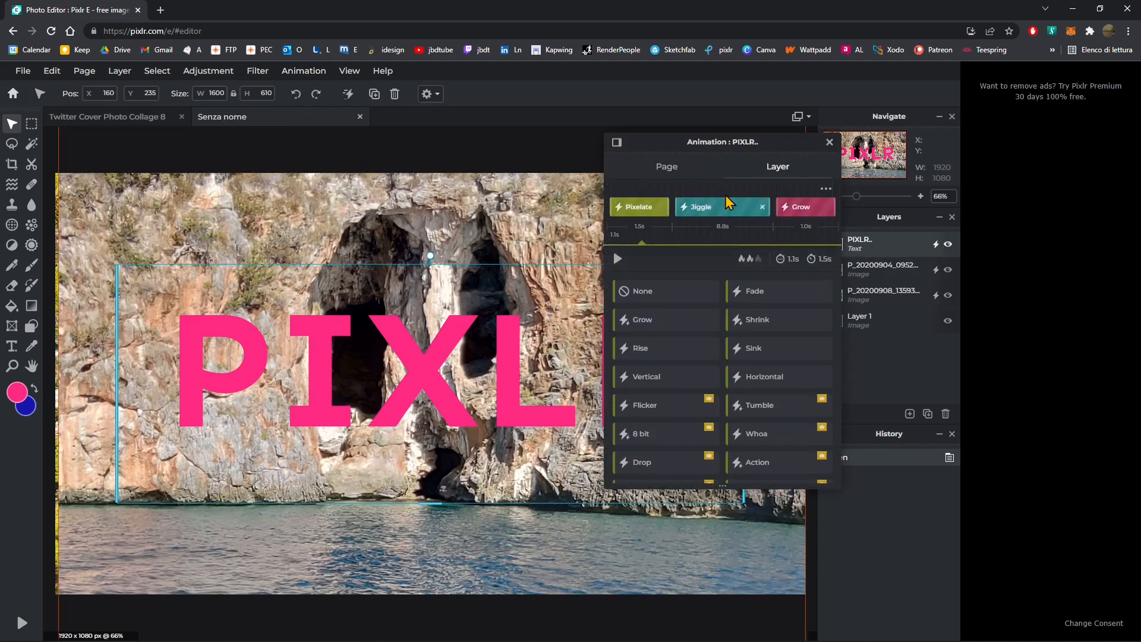
left_click(616, 259)
left_click(829, 142)
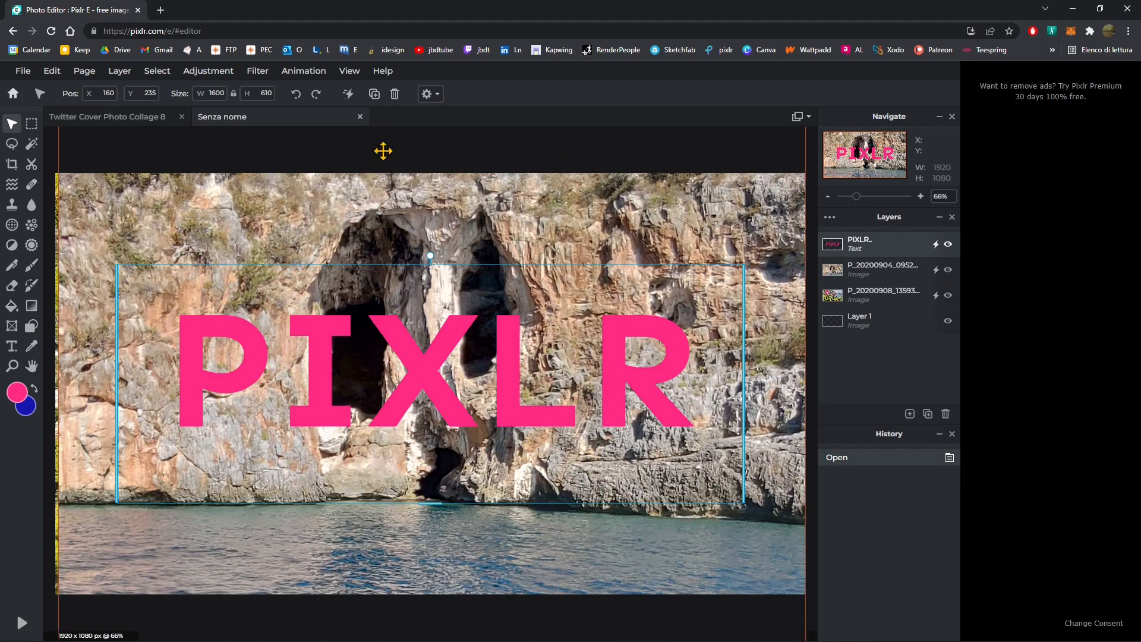
Step: Select the cliff image layer behind the text and check how far it extends beyond the page
left_click(401, 171)
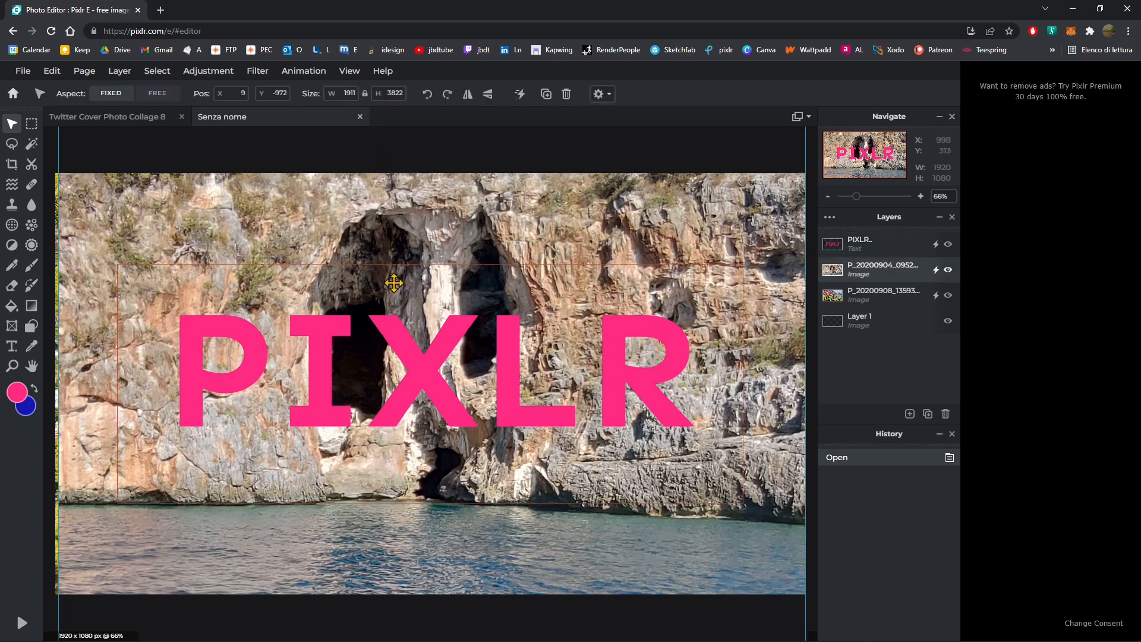
scroll(523, 307, "down", 1)
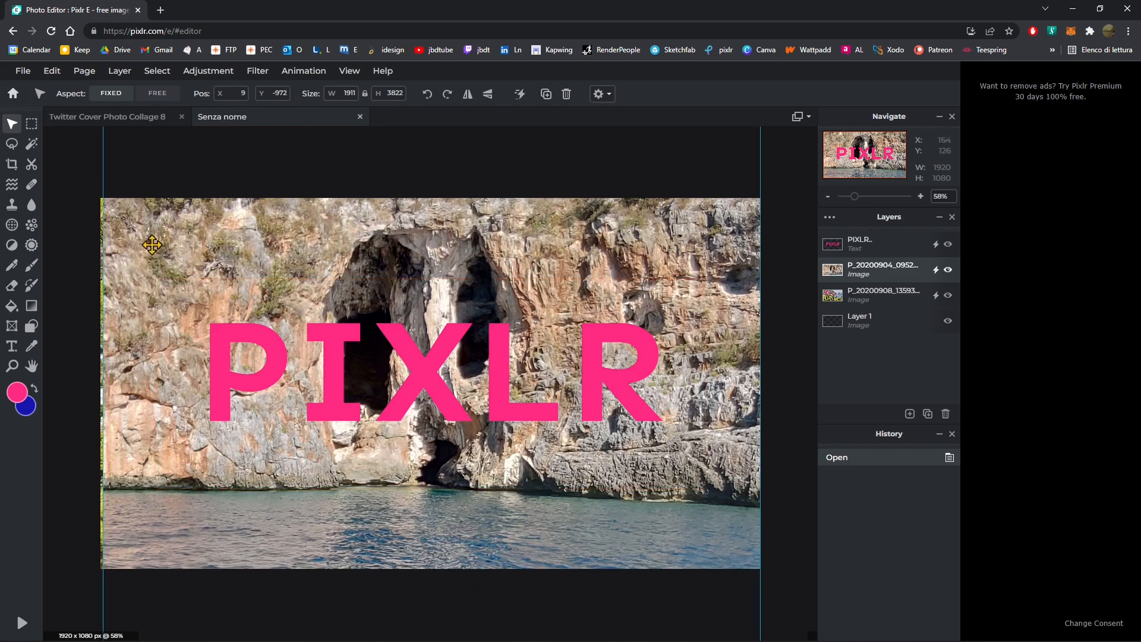
scroll(383, 436, "down", 3)
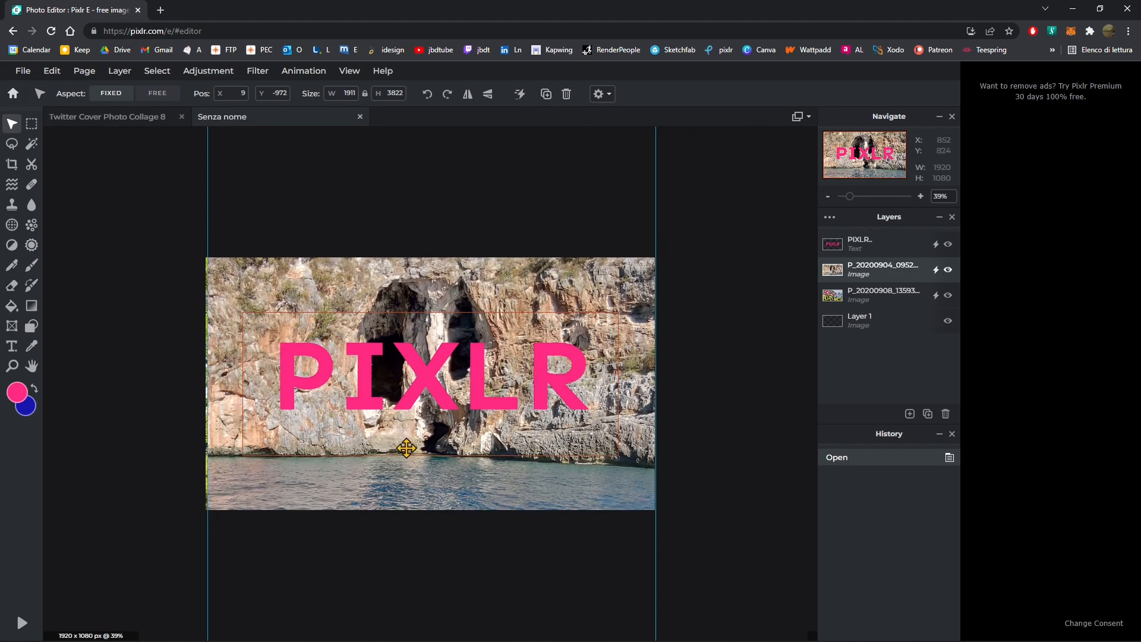
scroll(416, 419, "up", 2)
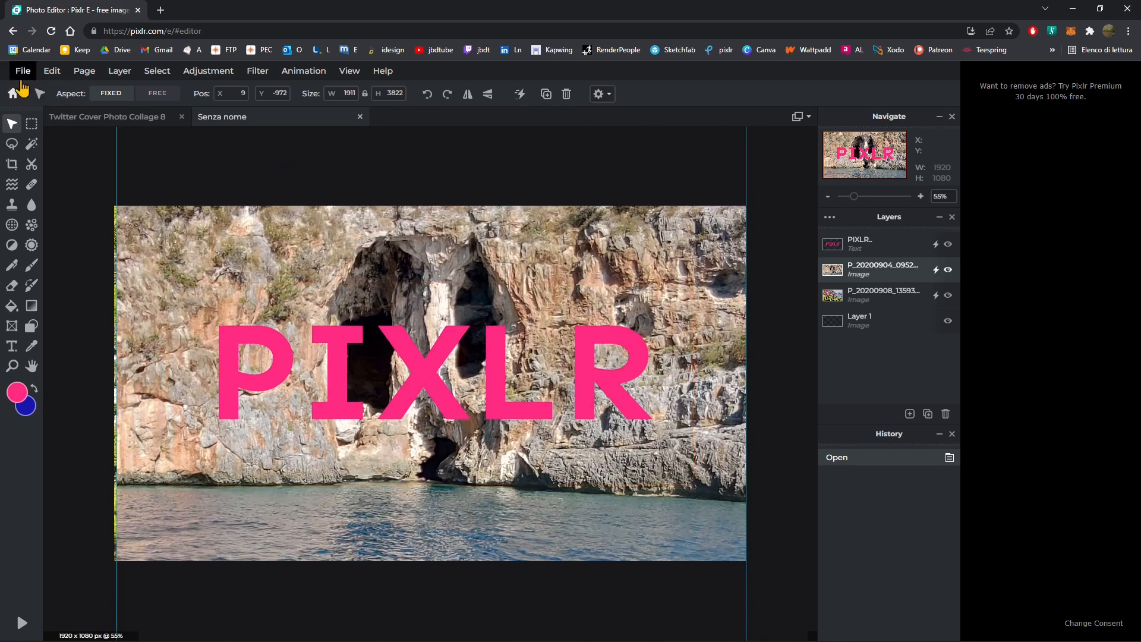
Step: Set up saving the cliff animation as an MP4 with a framerate of 60 and 1X size, after trying 0.25X
left_click(23, 71)
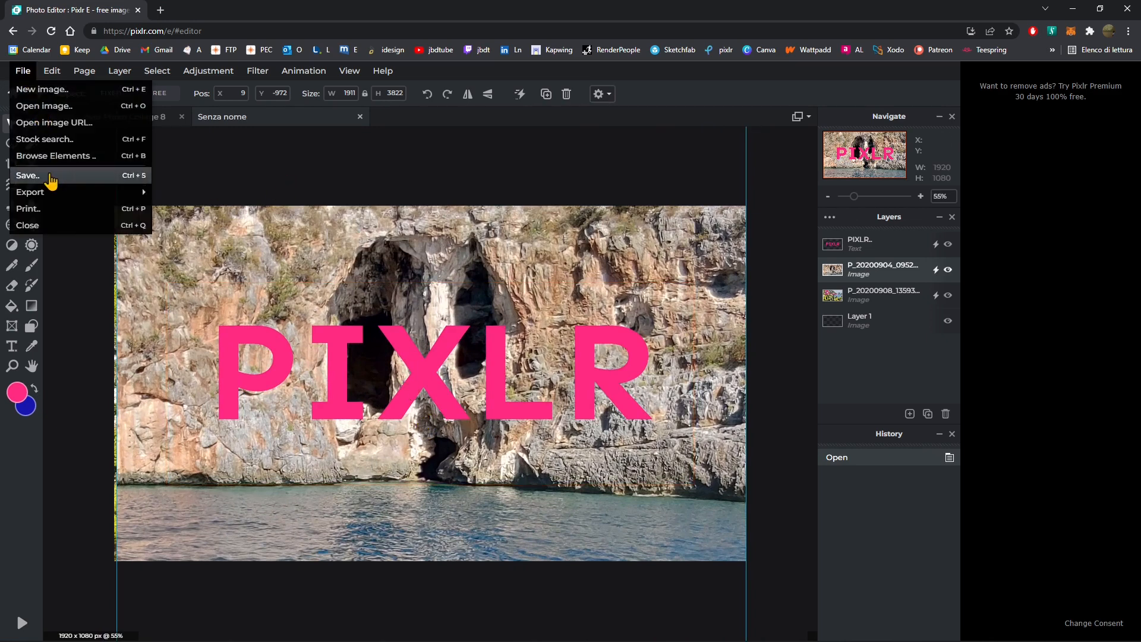
left_click(49, 175)
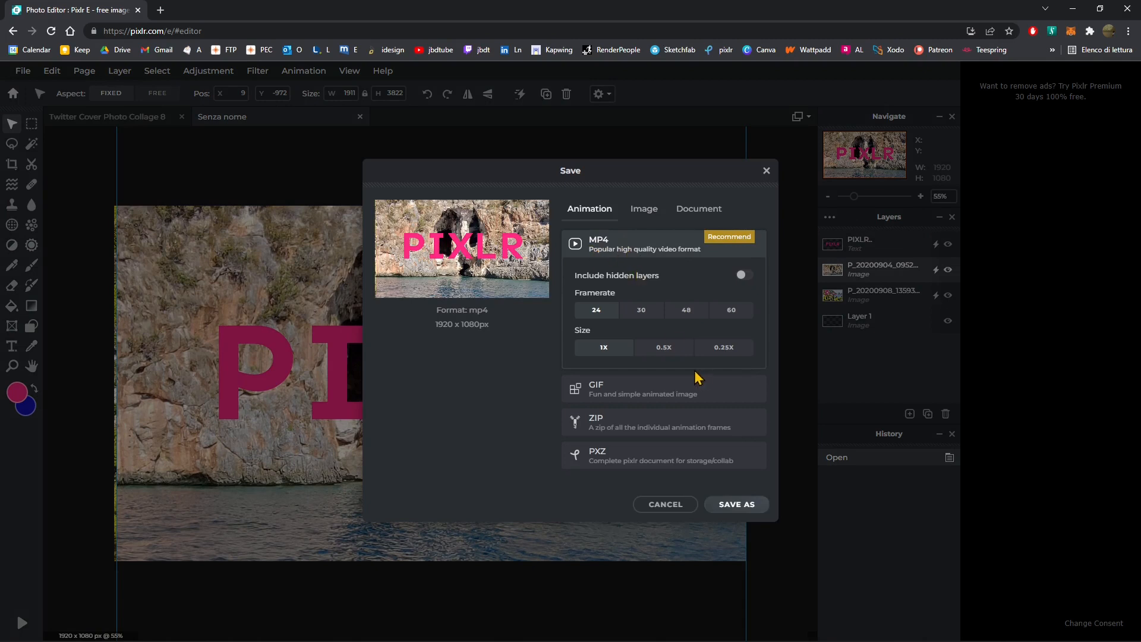
left_click(640, 312)
left_click(730, 311)
left_click(713, 349)
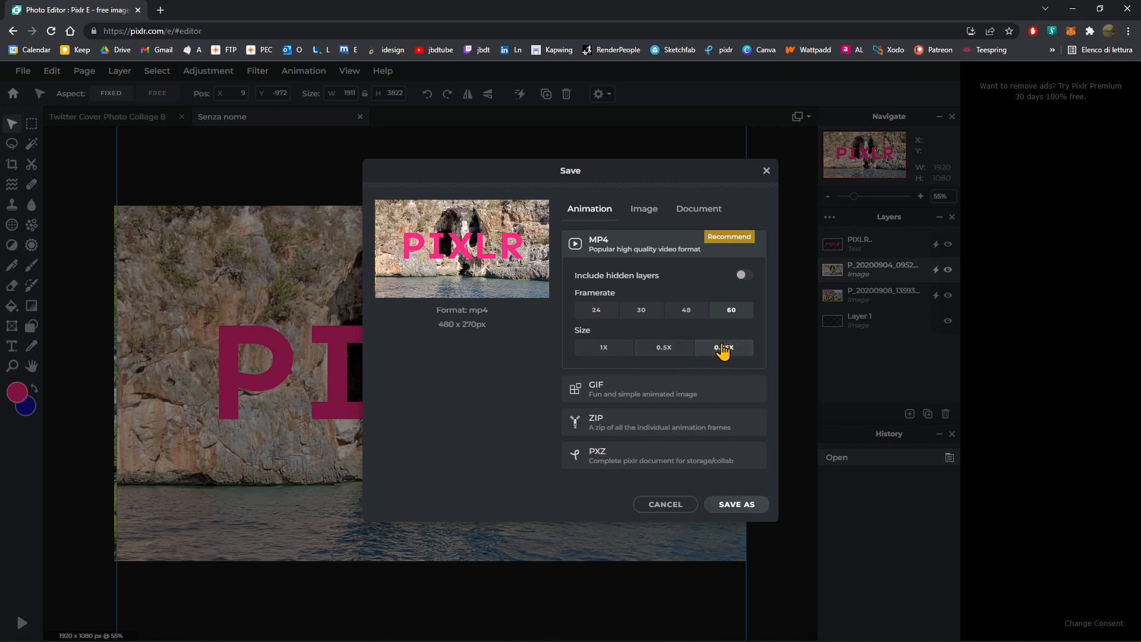
left_click(597, 355)
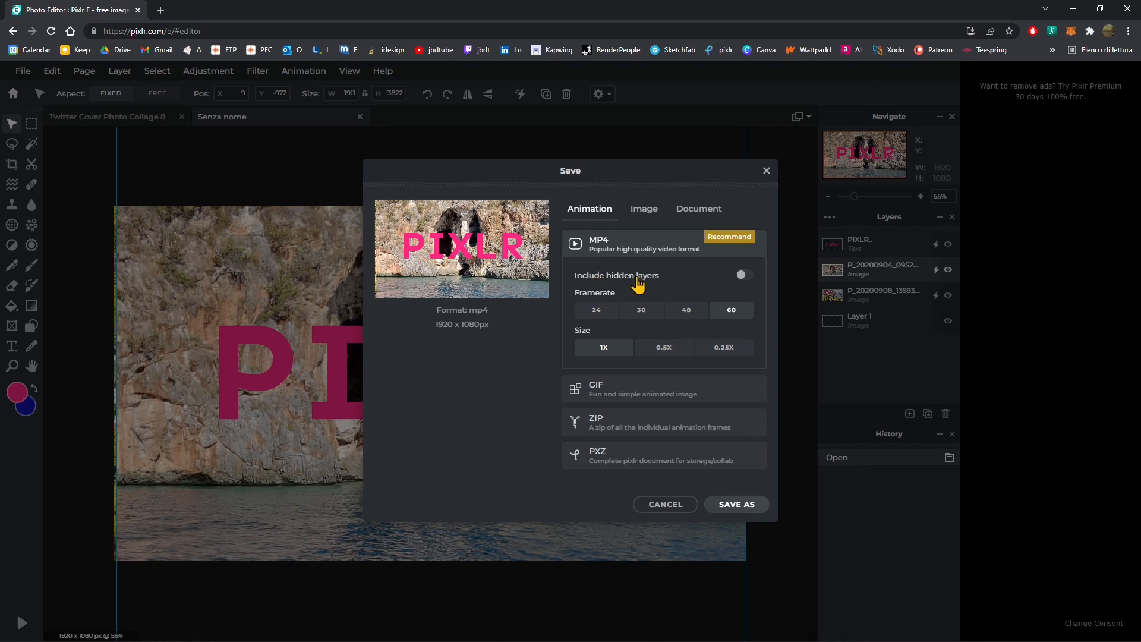
Step: Browse the PIXLR folder as the MP4's save location, and cancel the save and its options
left_click(717, 505)
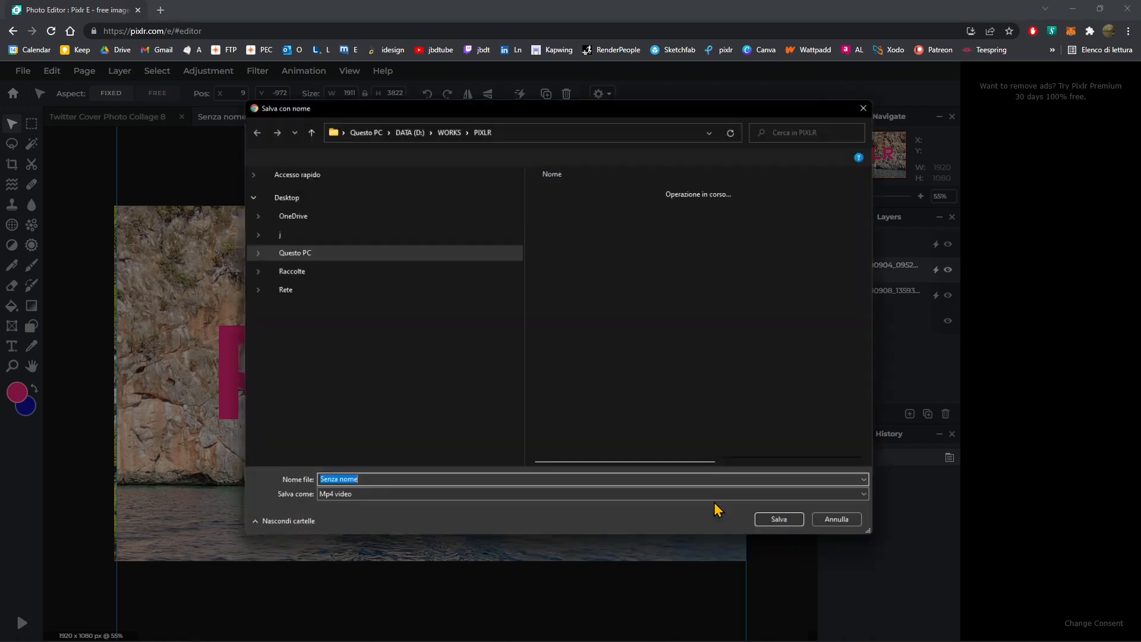
scroll(540, 375, "down", 5)
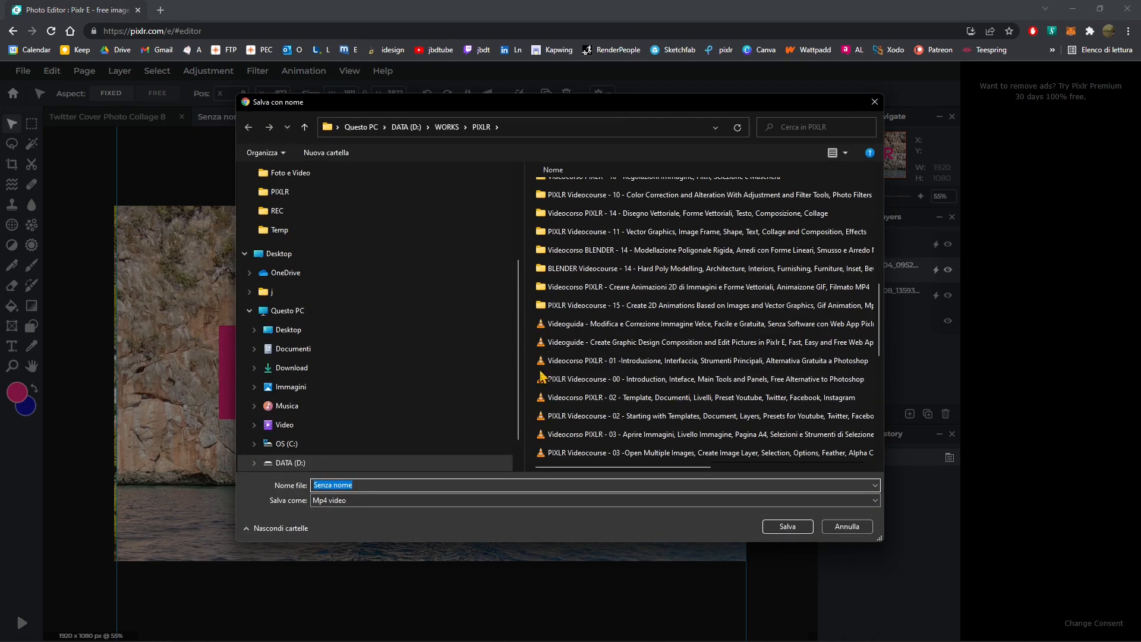
left_click(874, 103)
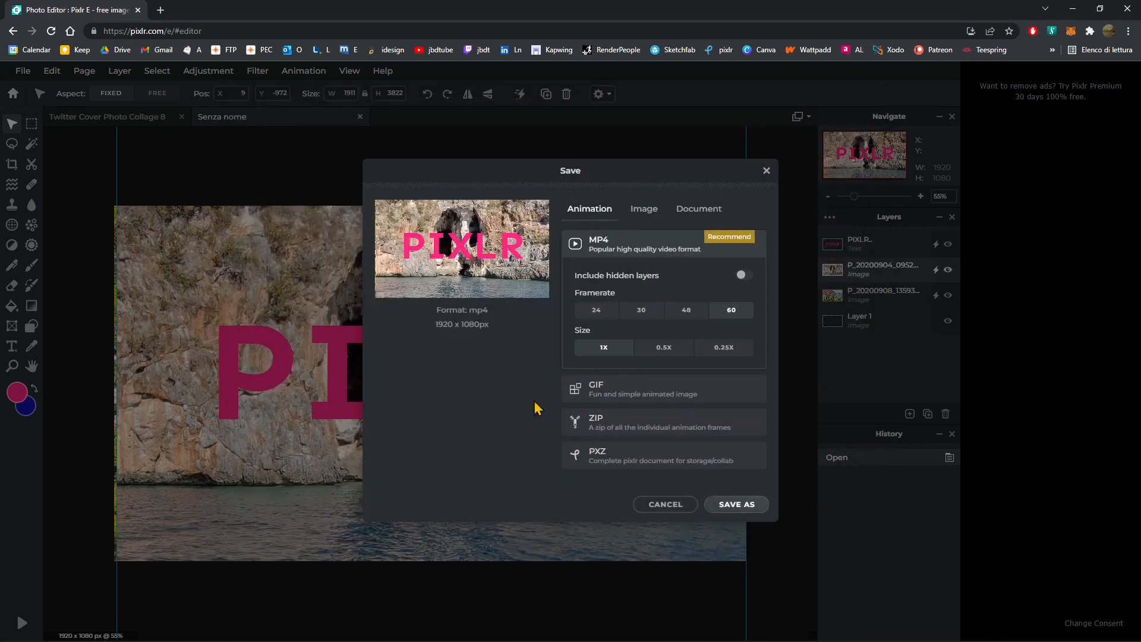
left_click(765, 171)
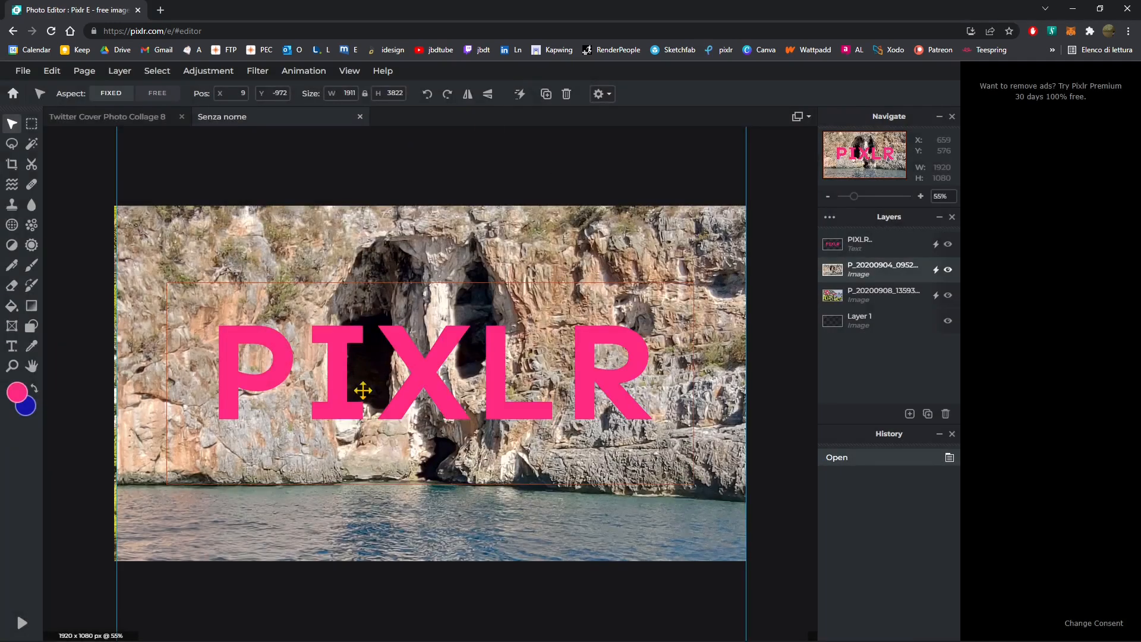